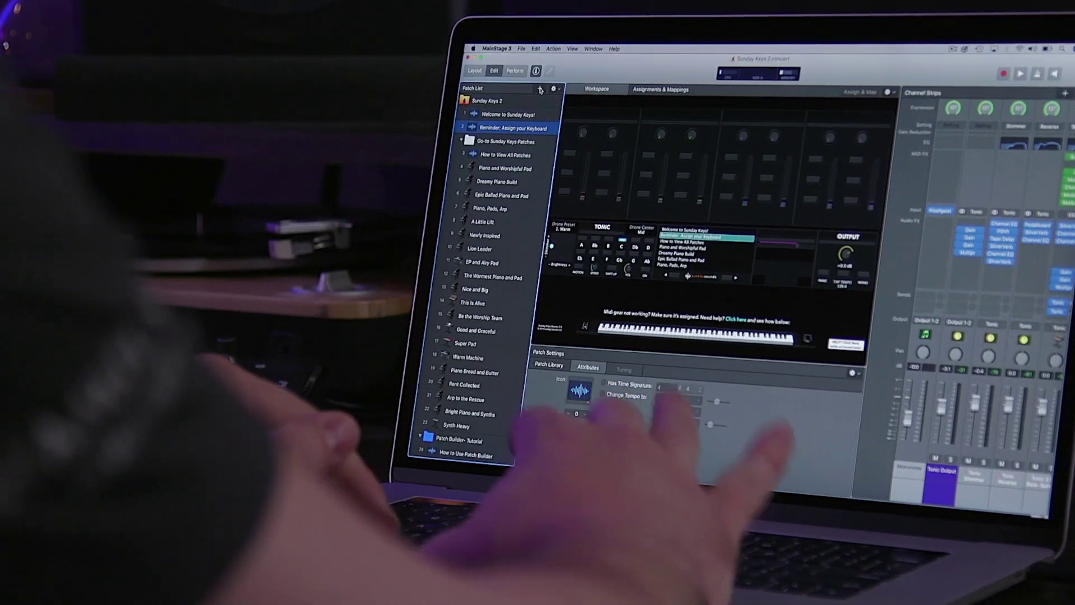
Add a new patch with software instrument strip Inst 4 loading EXS24 (Sampler) in stereo
click(540, 88)
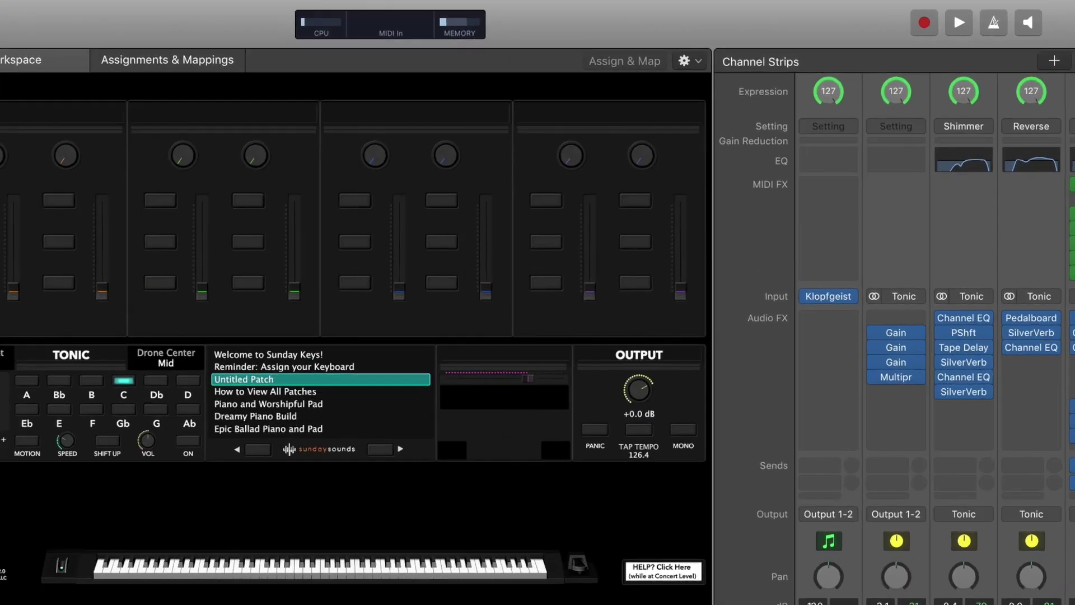
click(1046, 58)
click(596, 321)
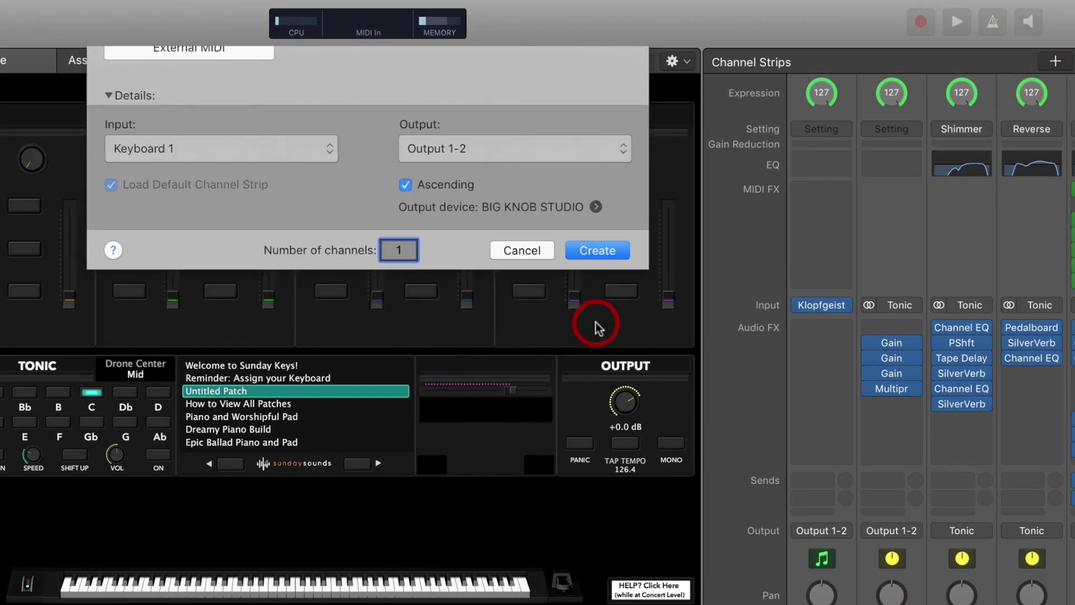
click(842, 306)
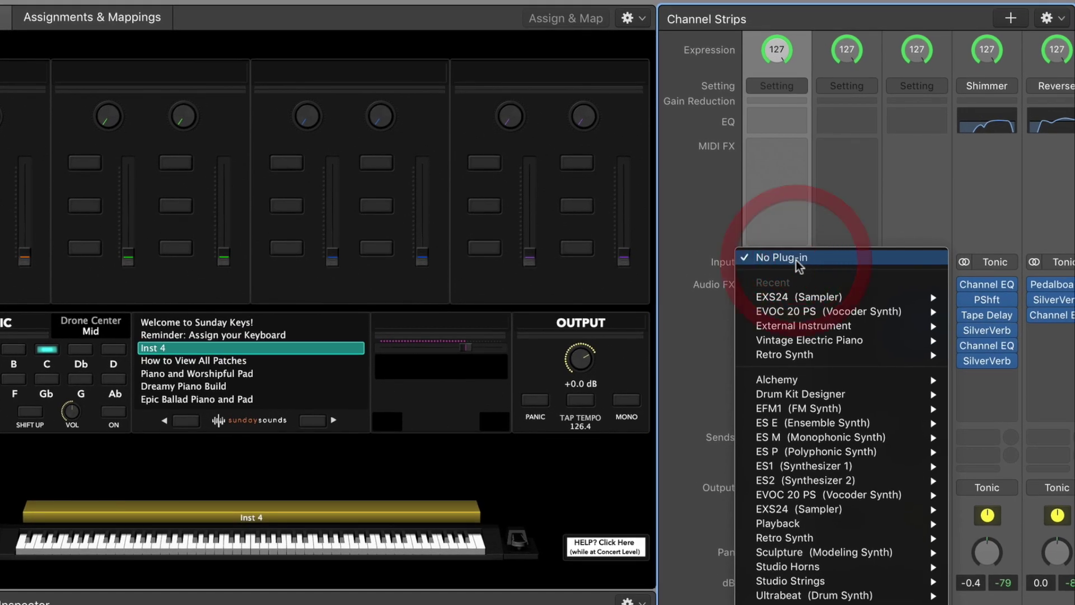
mouse_move(860, 322)
click(985, 316)
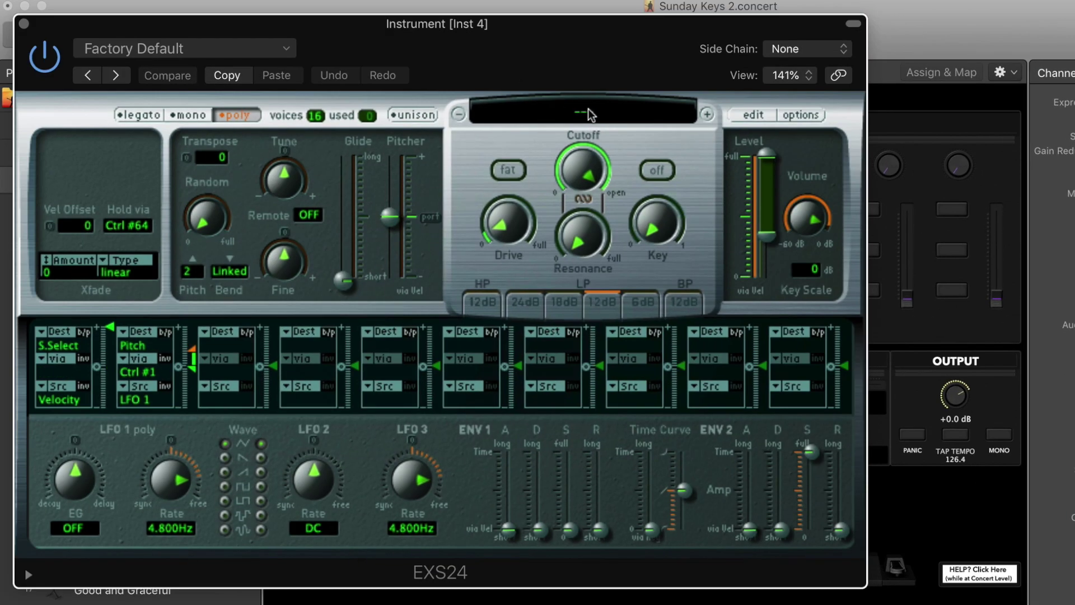
Load Factory > Acoustic Pianos > Steinway Piano 2 into the EXS24 and close its editor
click(588, 114)
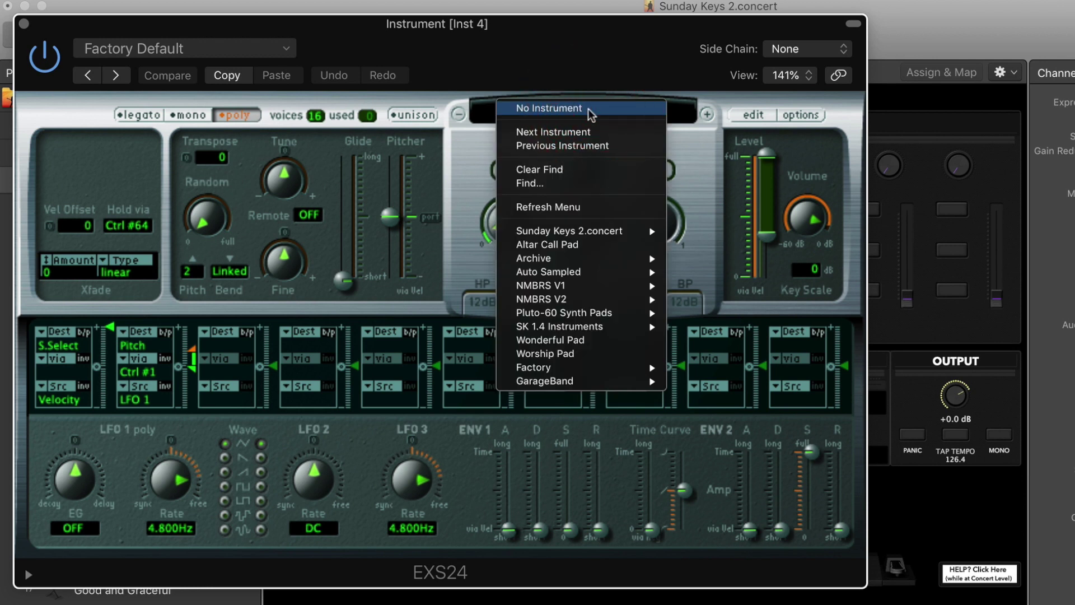
mouse_move(555, 368)
mouse_move(749, 372)
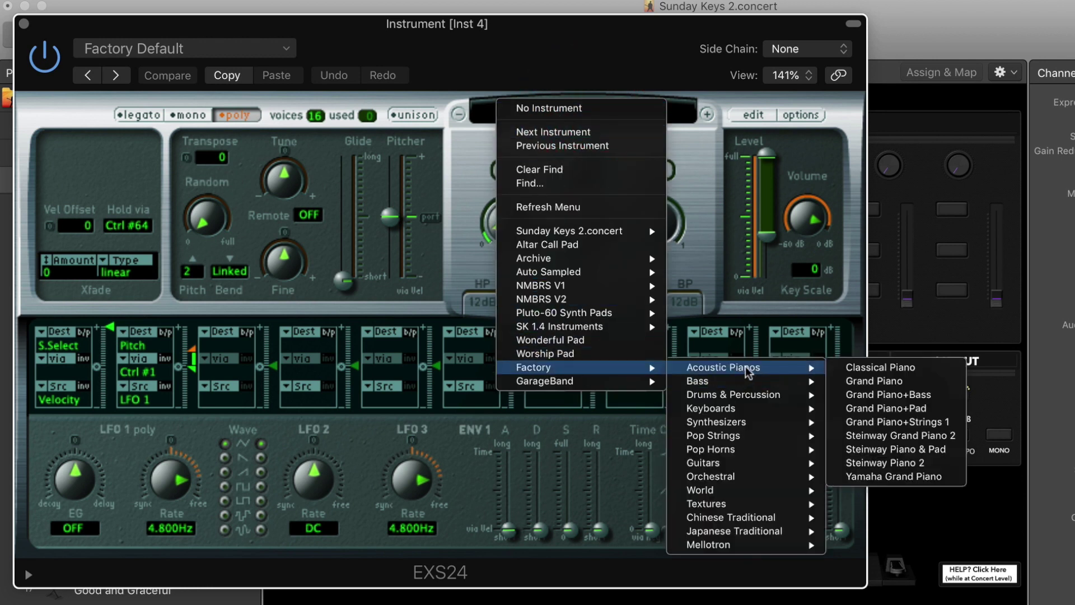
click(887, 462)
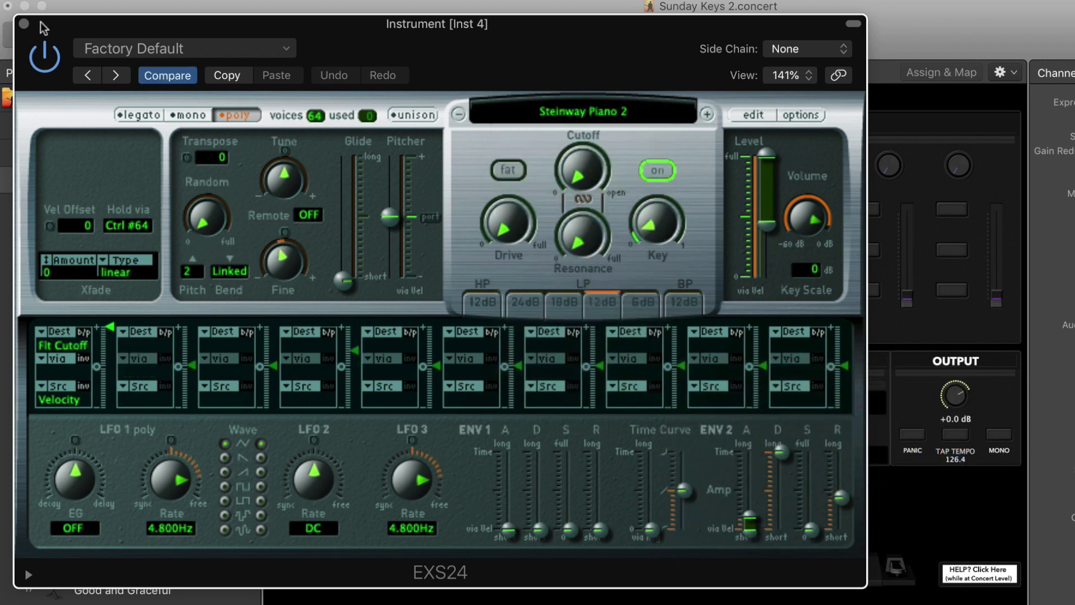
click(25, 25)
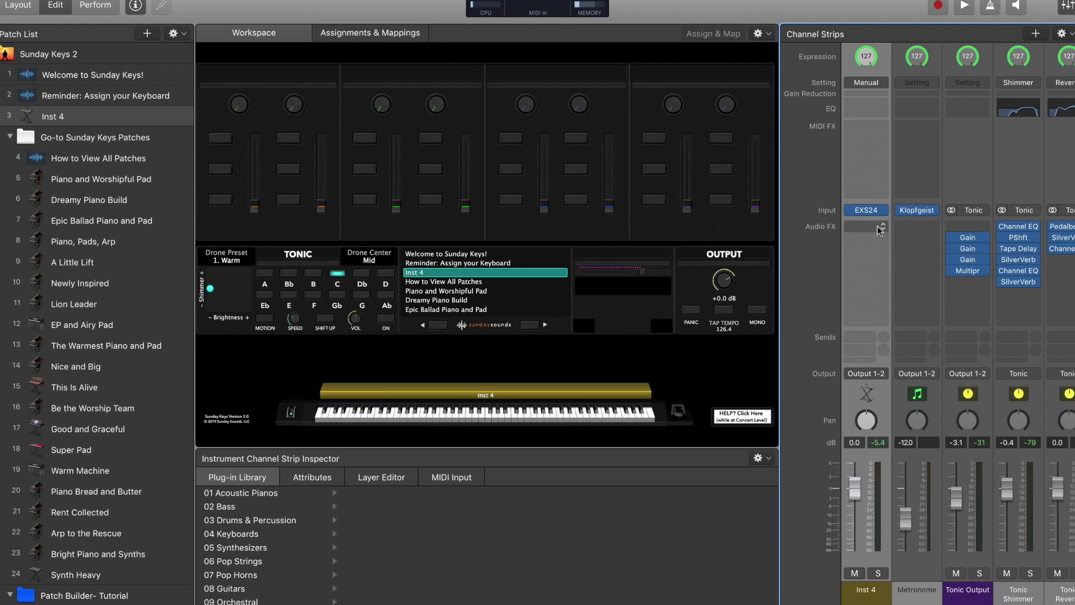
Put a Modulation > Chorus effect in Inst 4's empty Audio FX slot
click(878, 228)
mouse_move(882, 385)
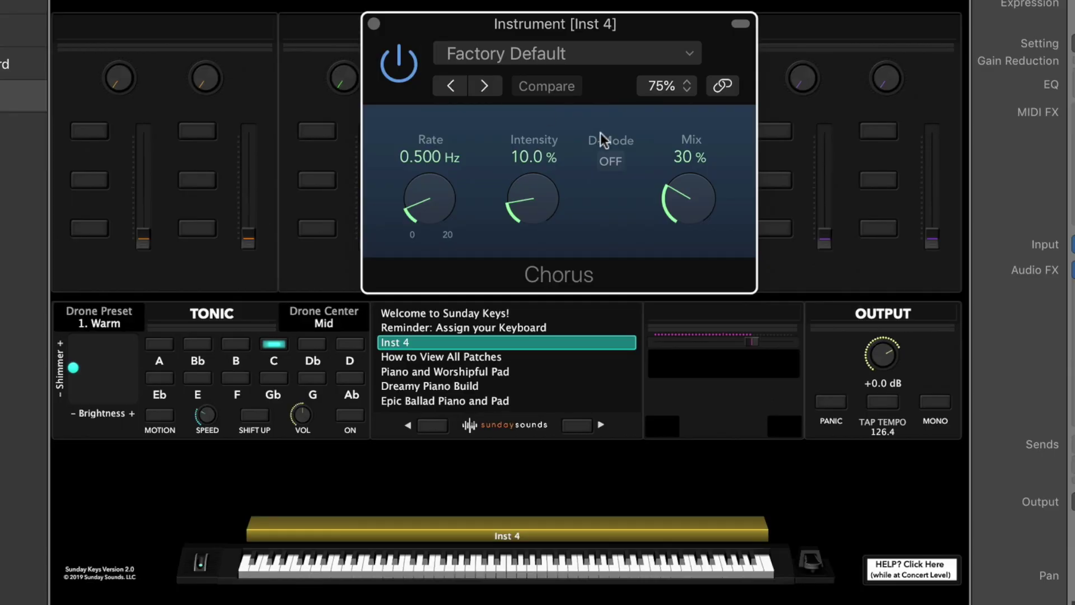
click(512, 51)
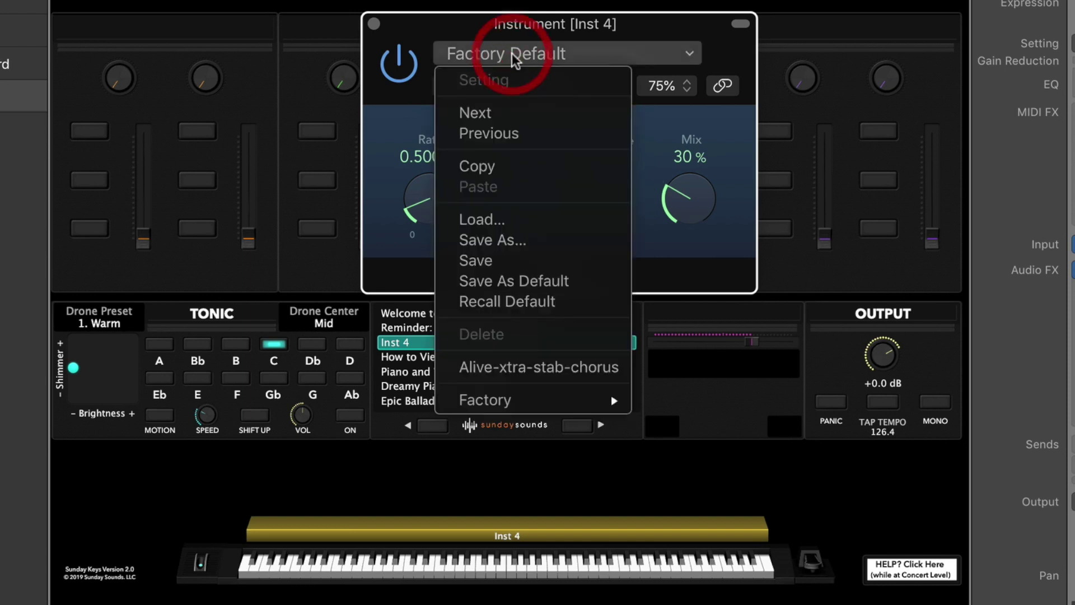
mouse_move(541, 401)
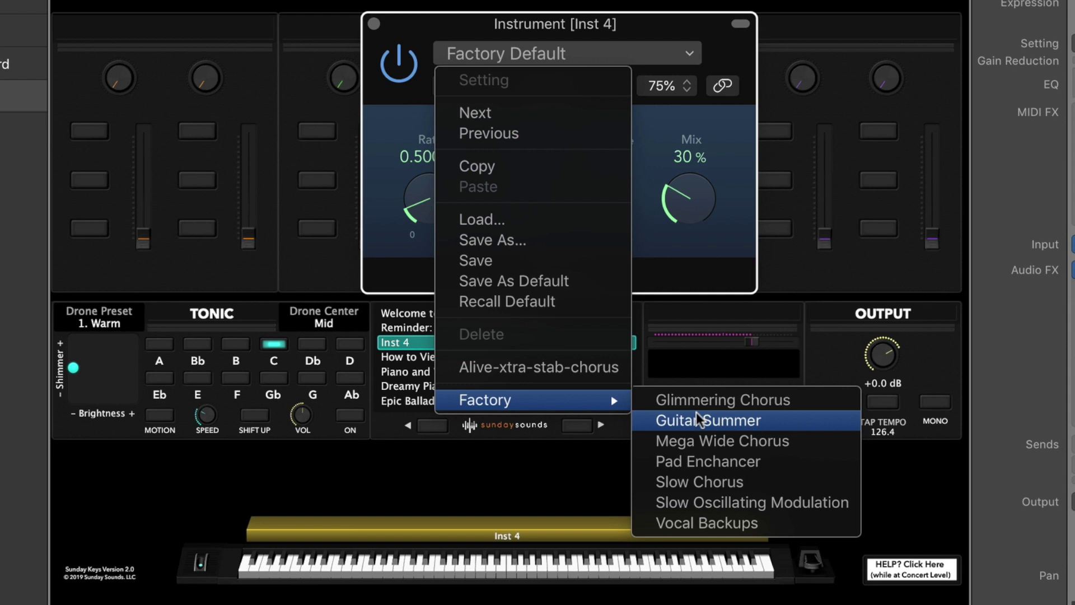
click(712, 31)
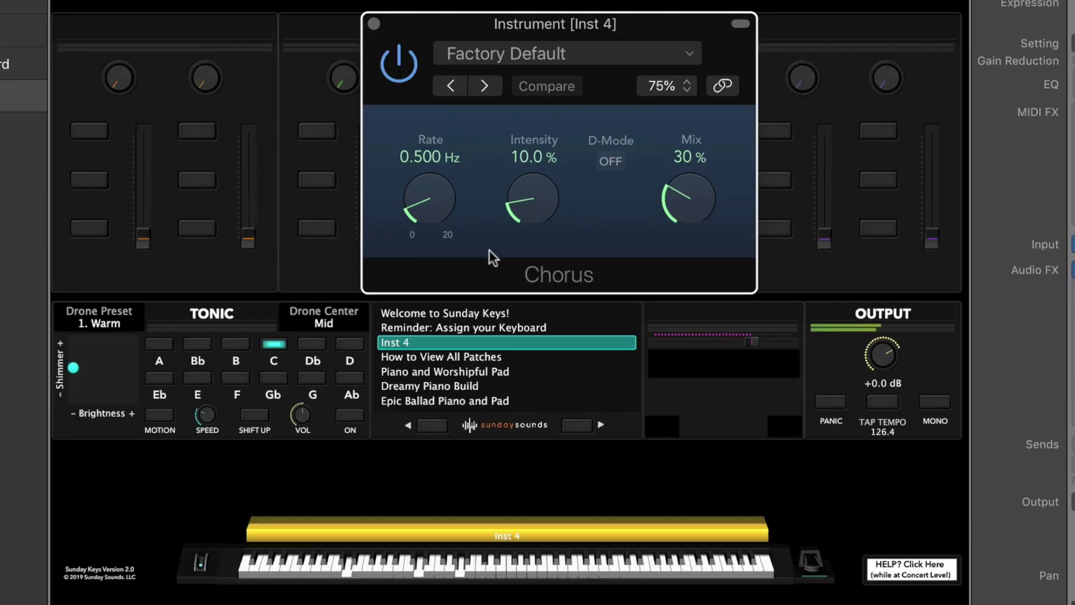
Adjust the Chorus Mix to about 31% and its Intensity to about 55%
drag(696, 208, 696, 165)
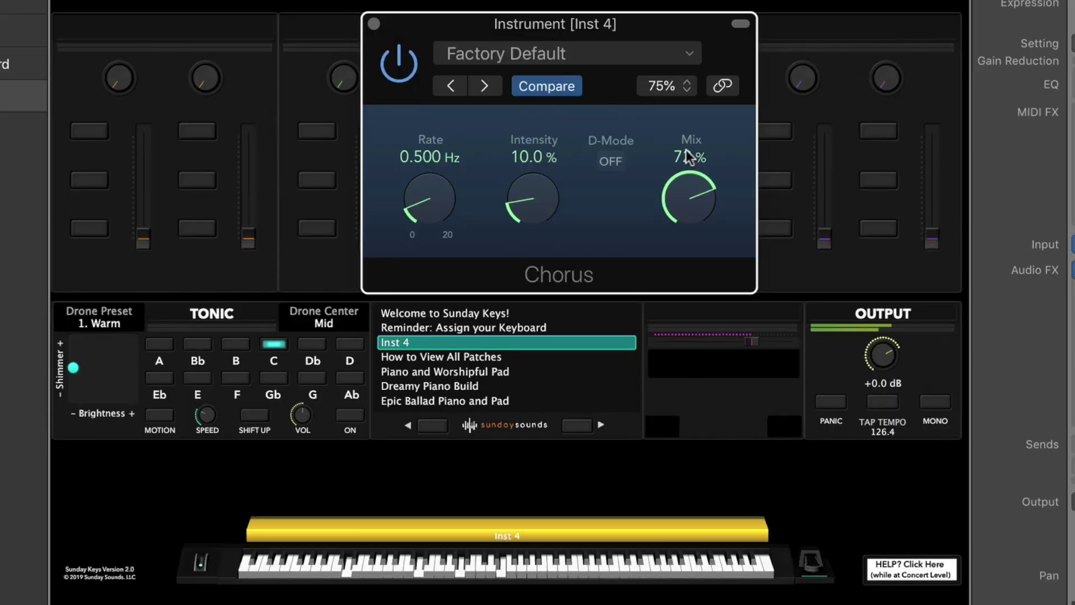
drag(685, 198, 681, 331)
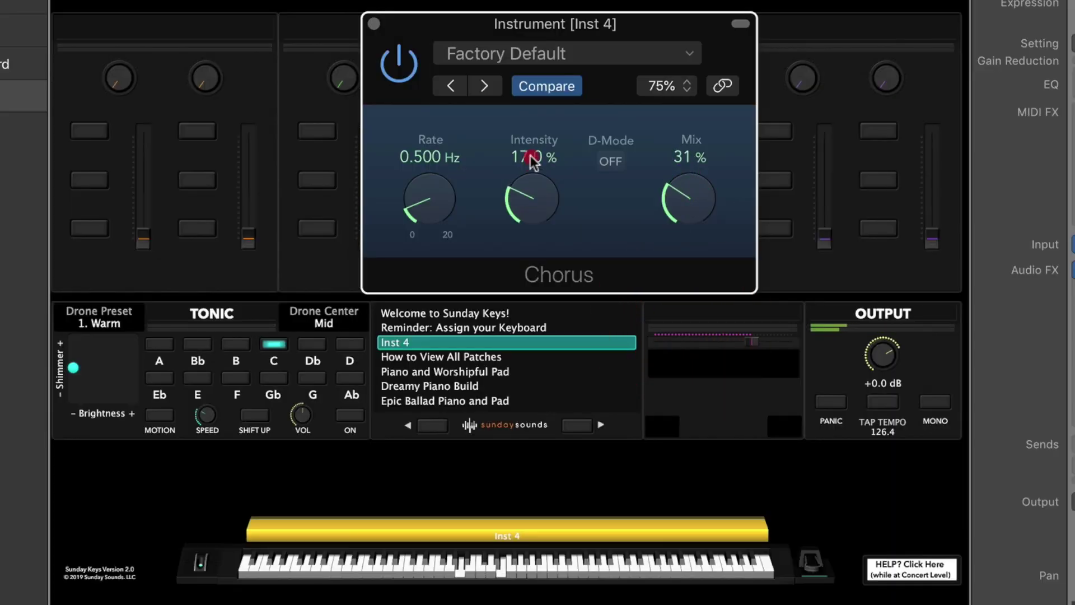
drag(529, 136, 529, 136)
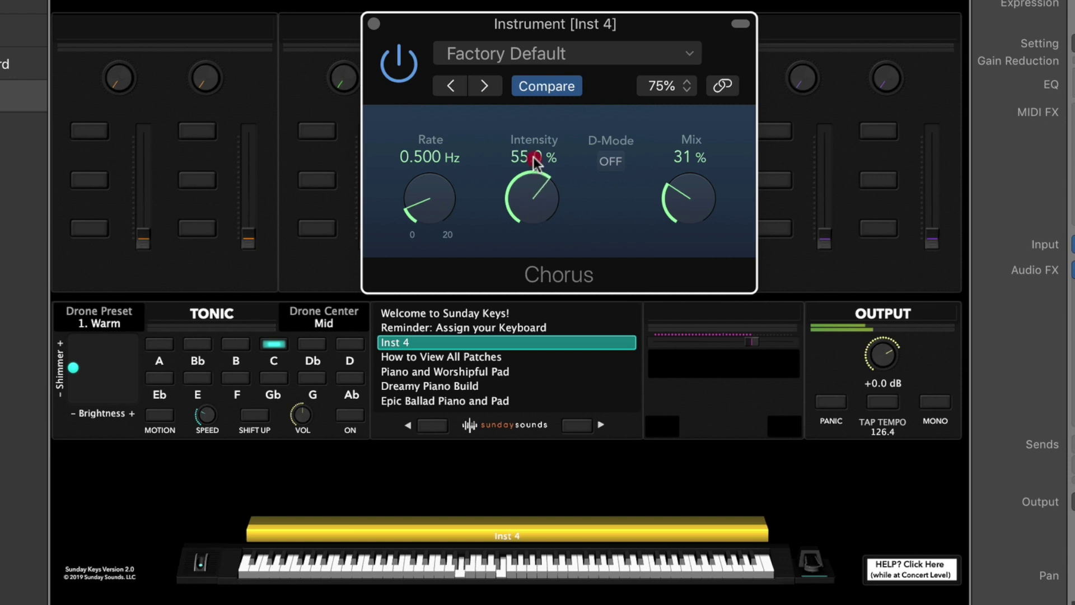
drag(535, 161, 536, 160)
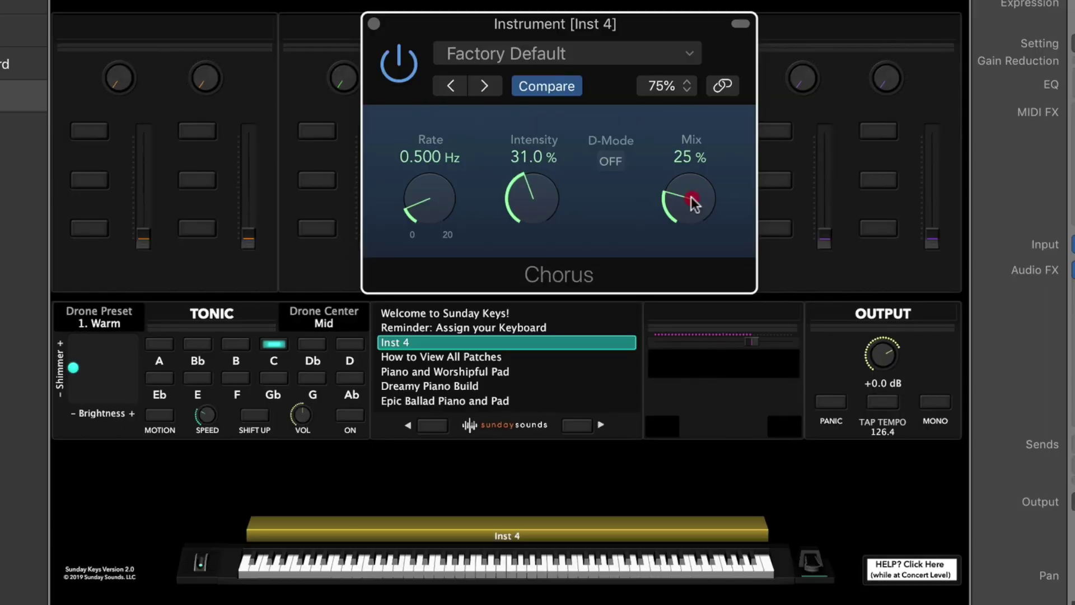
Set the Chorus Rate knob to 1.667 Hz, Intensity to 31.0% and Mix to 36%
drag(691, 212, 692, 214)
drag(523, 201, 526, 189)
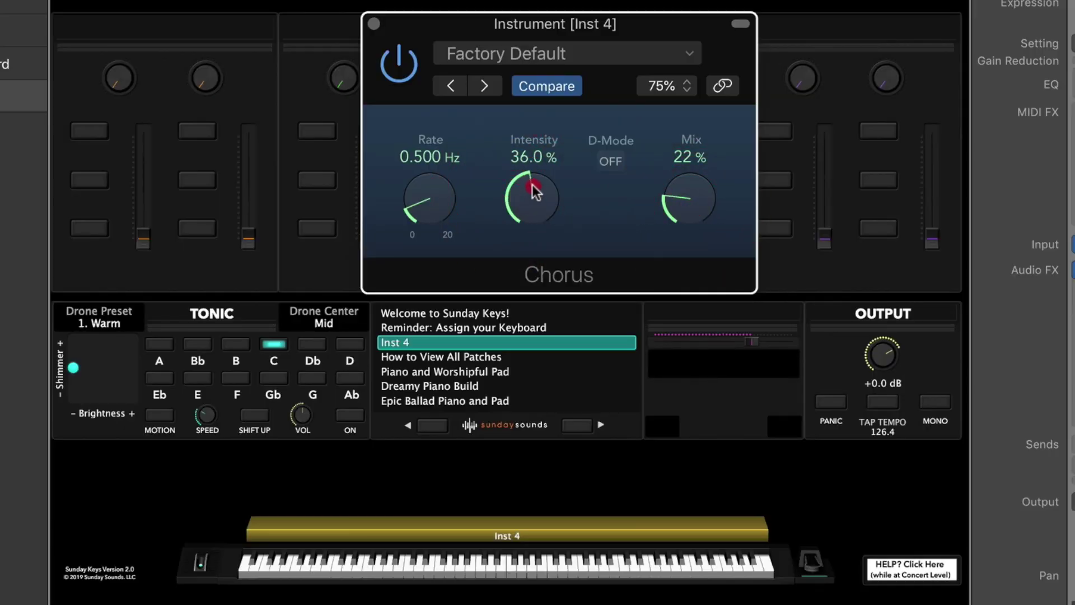
drag(537, 156, 537, 157)
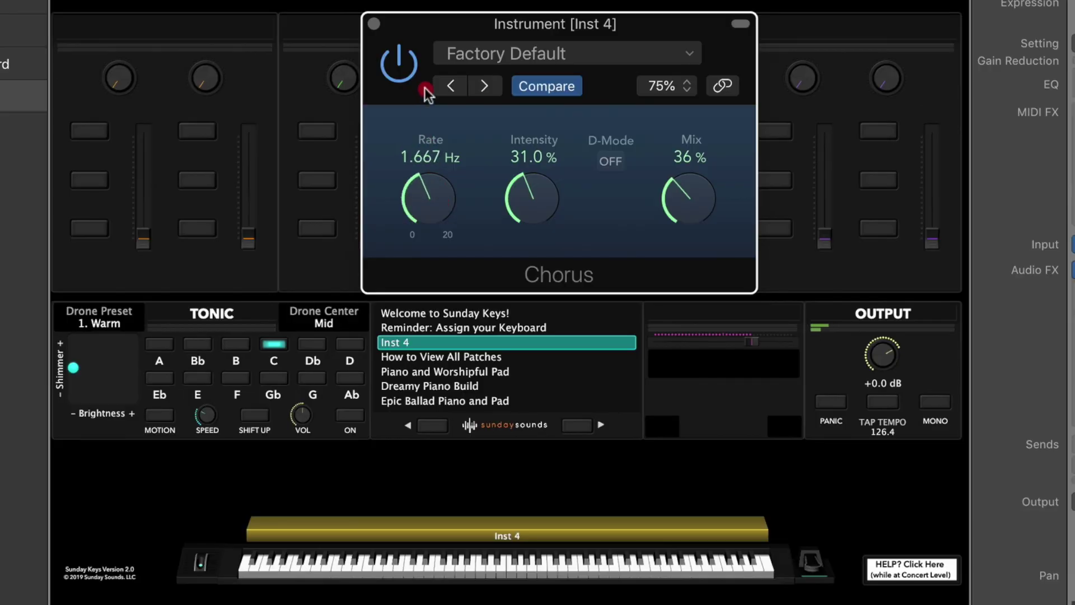
Bring the Chorus Intensity down to 10.5% and the Rate to 1.400 Hz
click(430, 83)
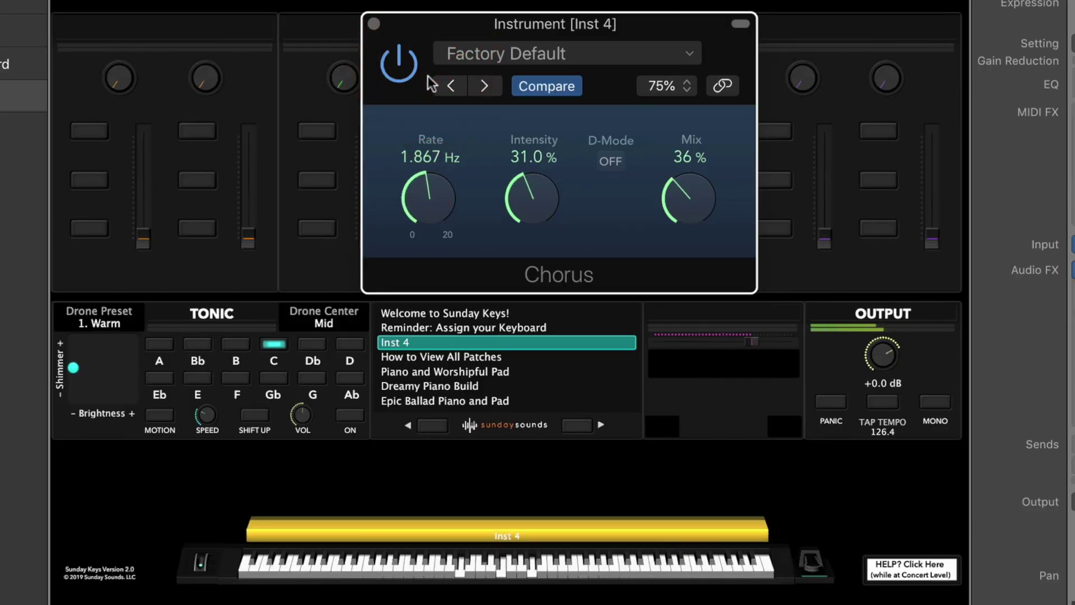
click(519, 175)
drag(519, 178, 512, 227)
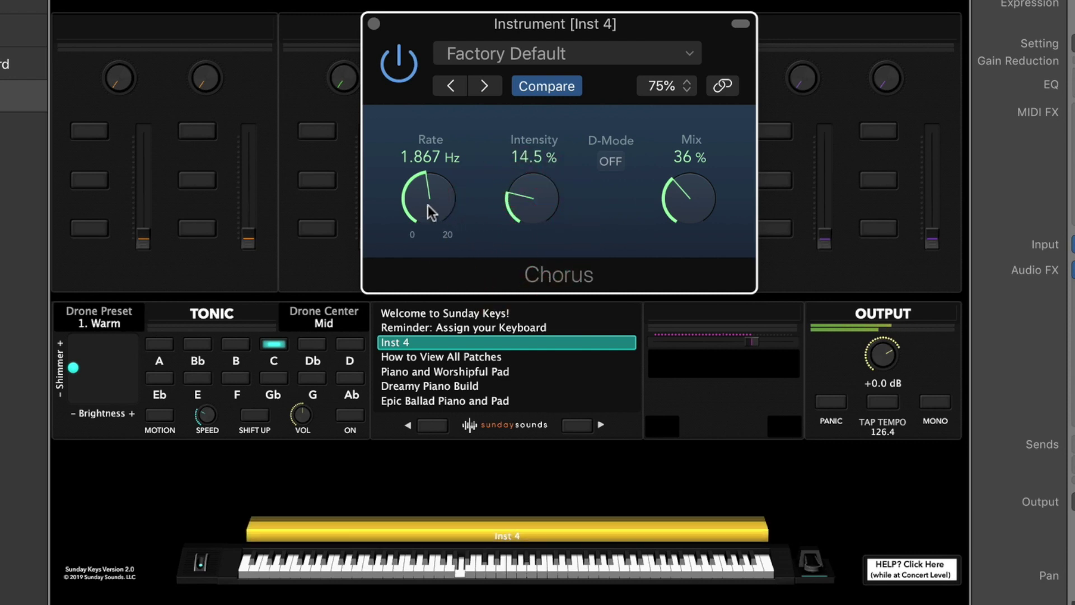
drag(431, 212, 428, 183)
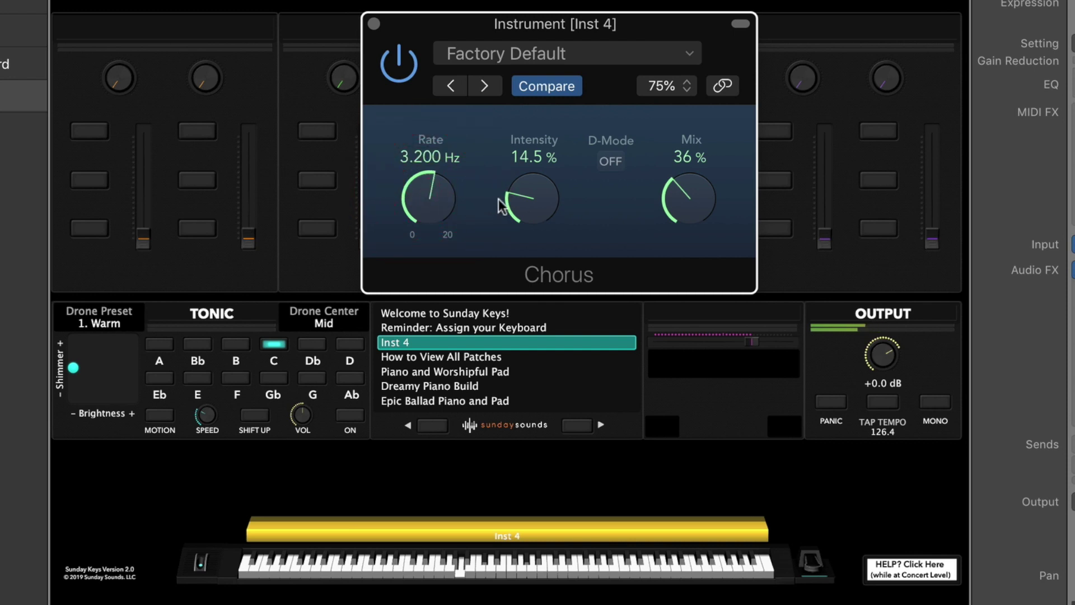
drag(520, 201, 519, 219)
drag(439, 199, 423, 253)
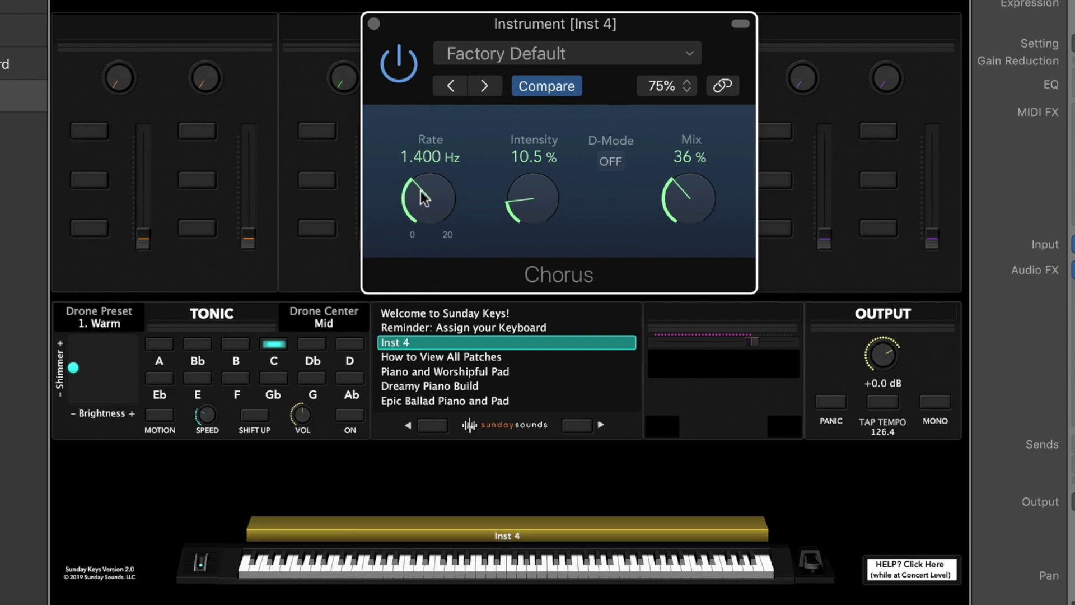
Retune the Chorus to Rate 0.500 Hz, Intensity 24.0% and Mix 21%
drag(529, 204, 519, 147)
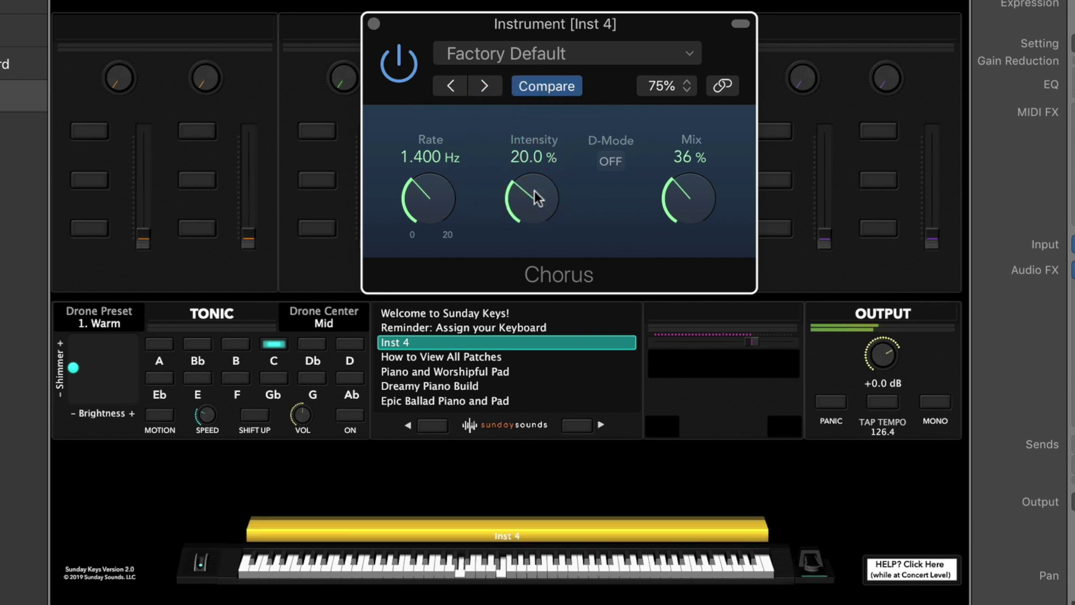
drag(689, 187, 673, 225)
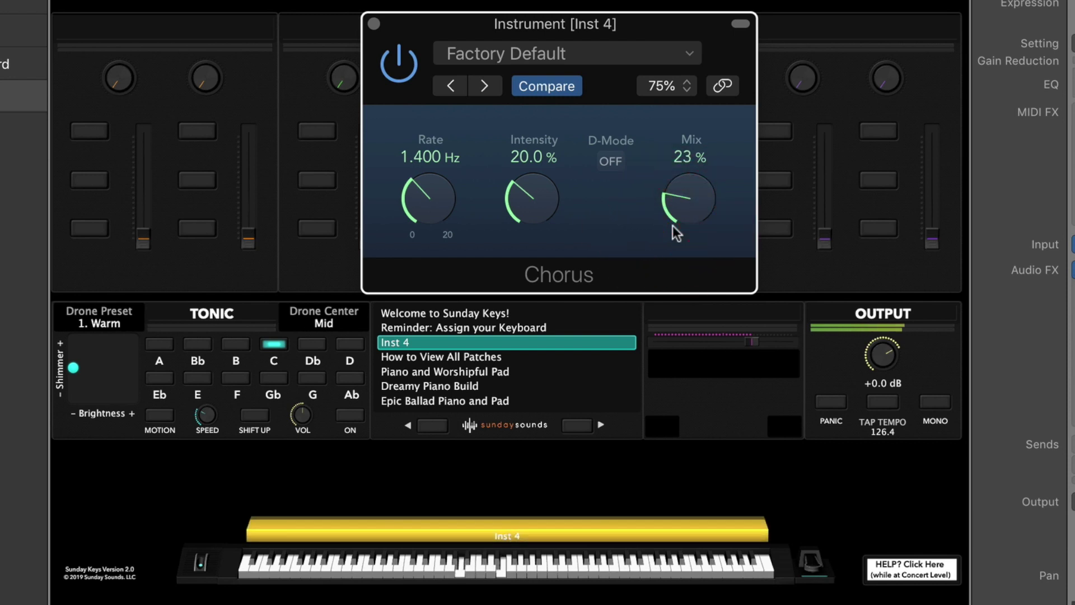
drag(414, 201, 396, 269)
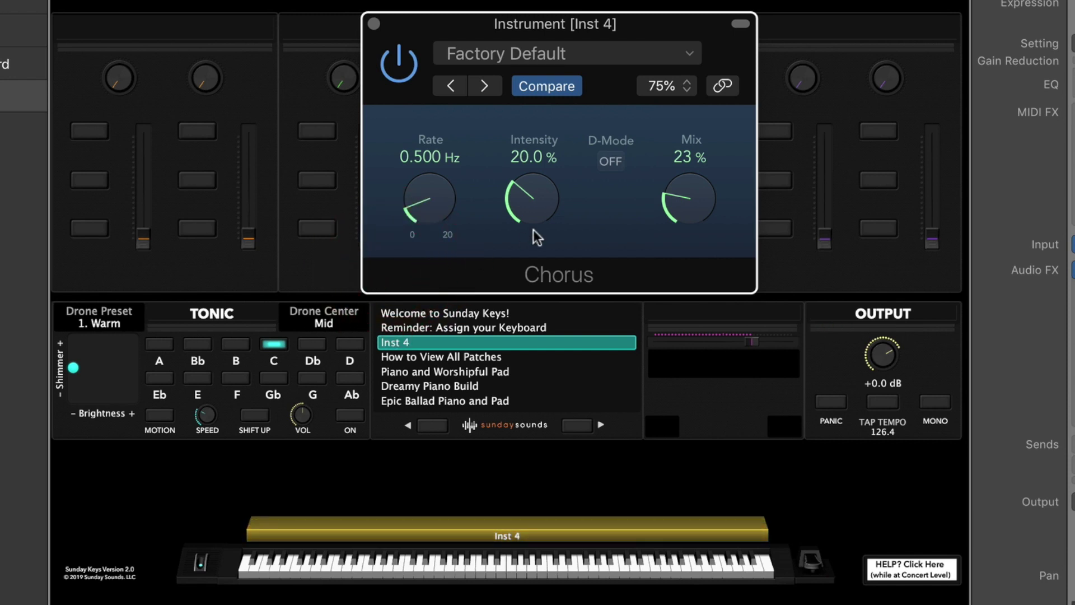
drag(523, 200, 527, 193)
drag(704, 201, 687, 222)
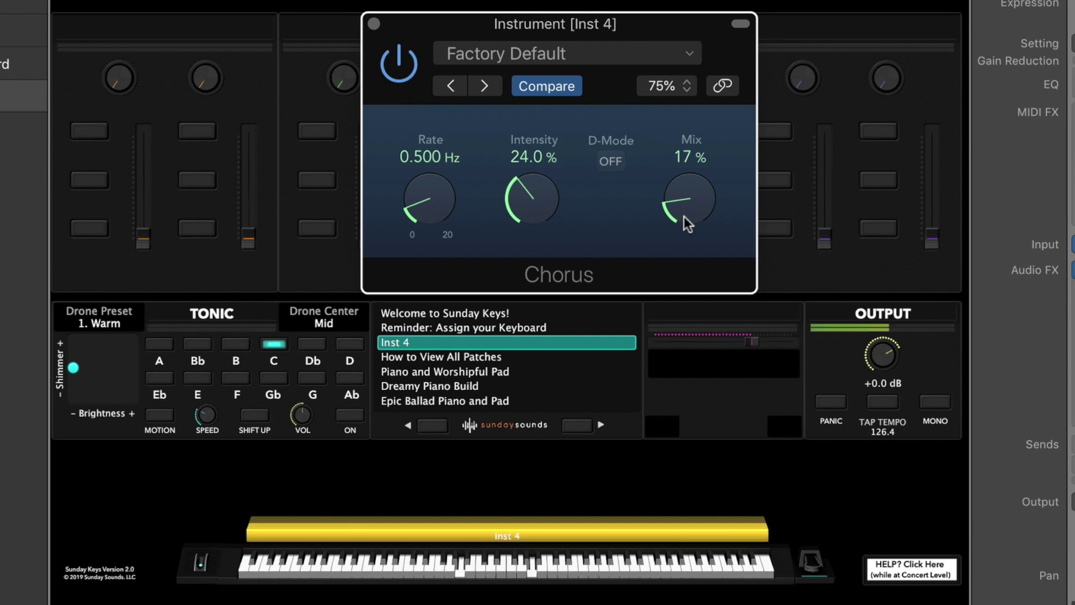
click(690, 198)
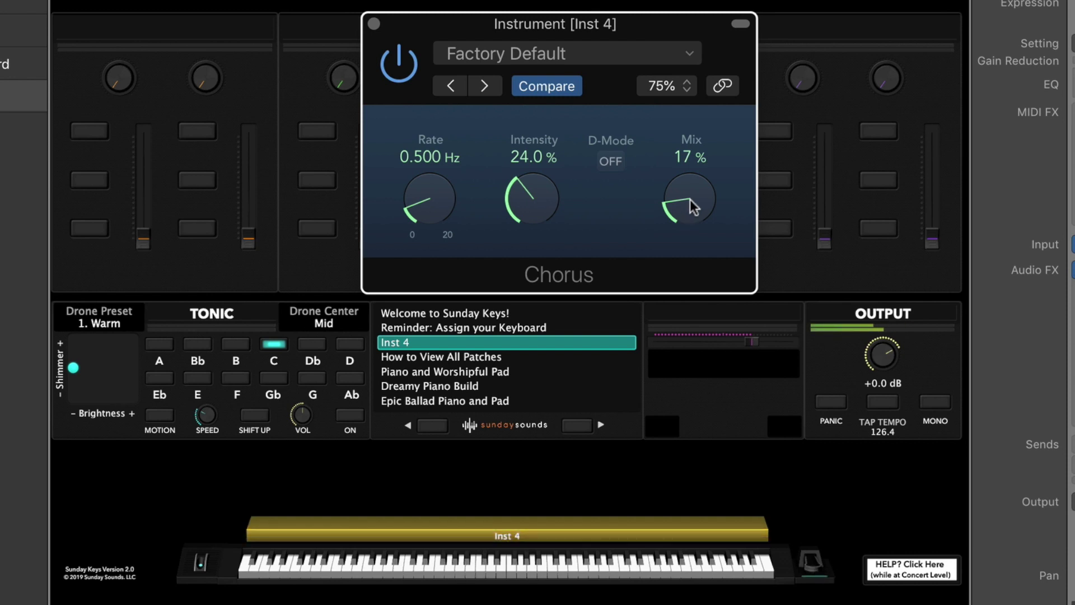
mouse_move(692, 202)
mouse_down()
mouse_move(702, 100)
mouse_move(684, 187)
mouse_up()
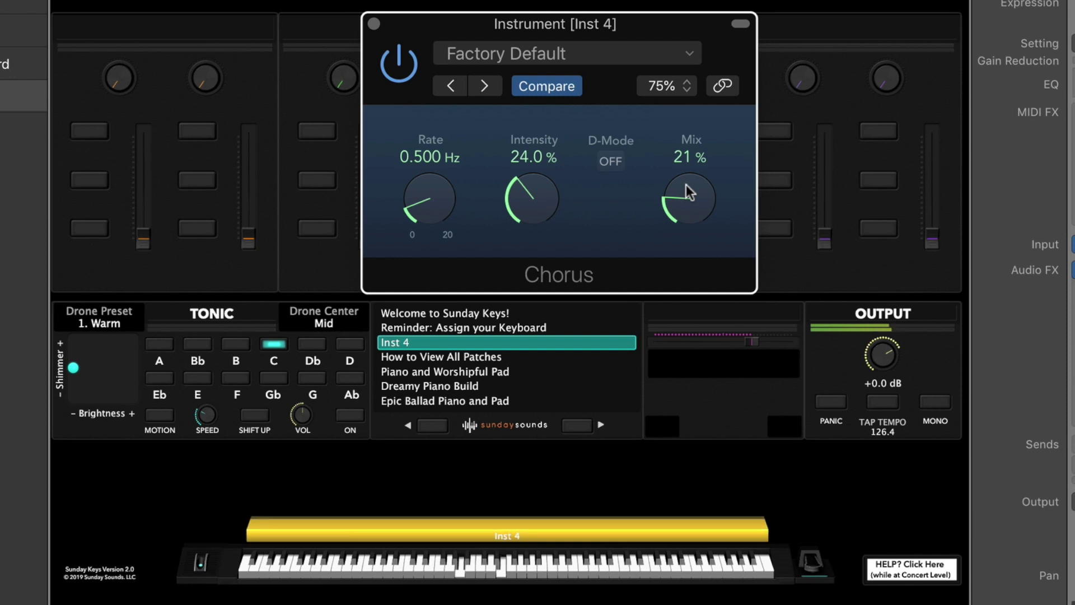
Bypass and re-enable the Chorus, then reopen the EXS24 instrument editor
click(398, 66)
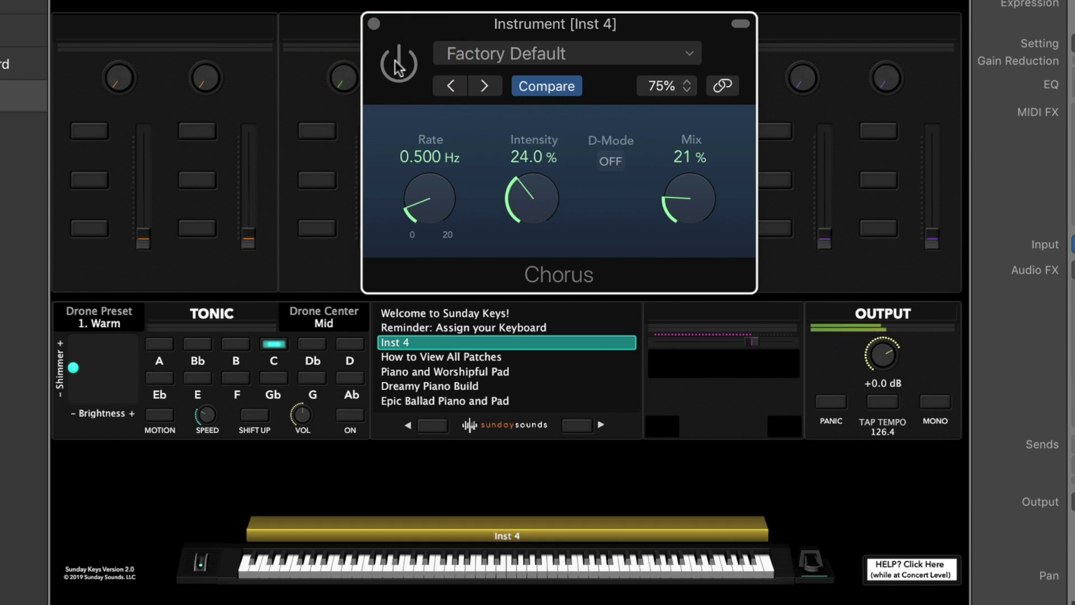
click(399, 66)
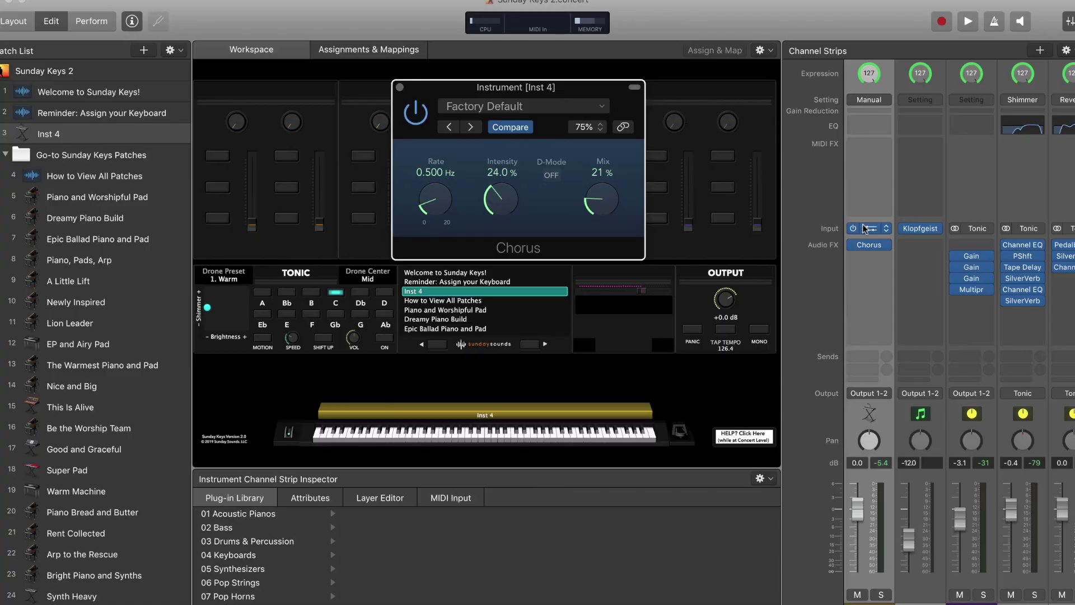
click(861, 224)
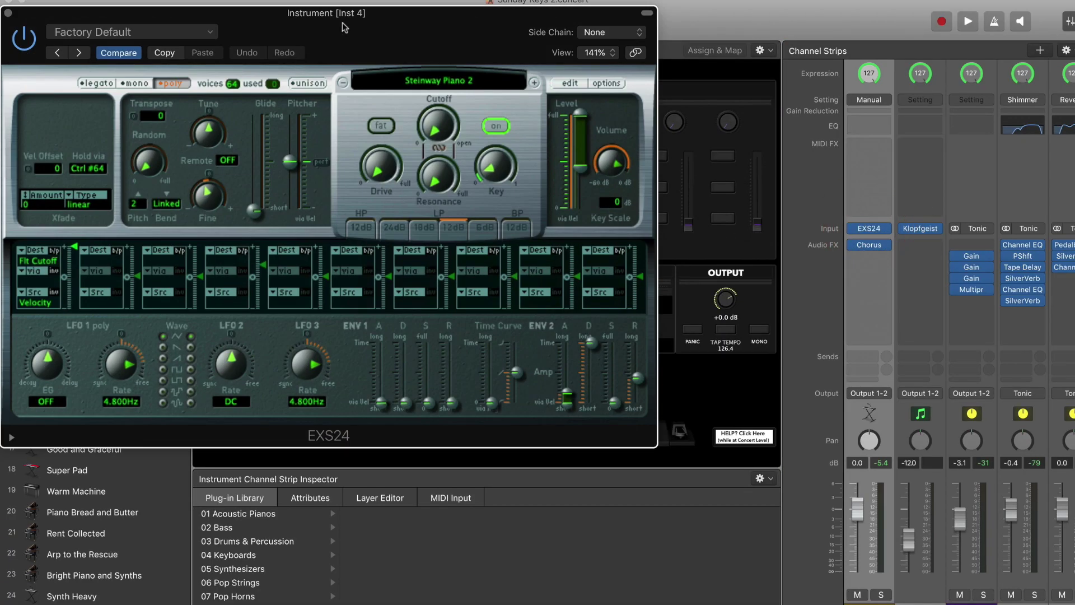
Lower the EXS24 volume to -5 dB, leaving the Chorus slot unchanged
drag(345, 27, 392, 27)
drag(660, 164, 661, 167)
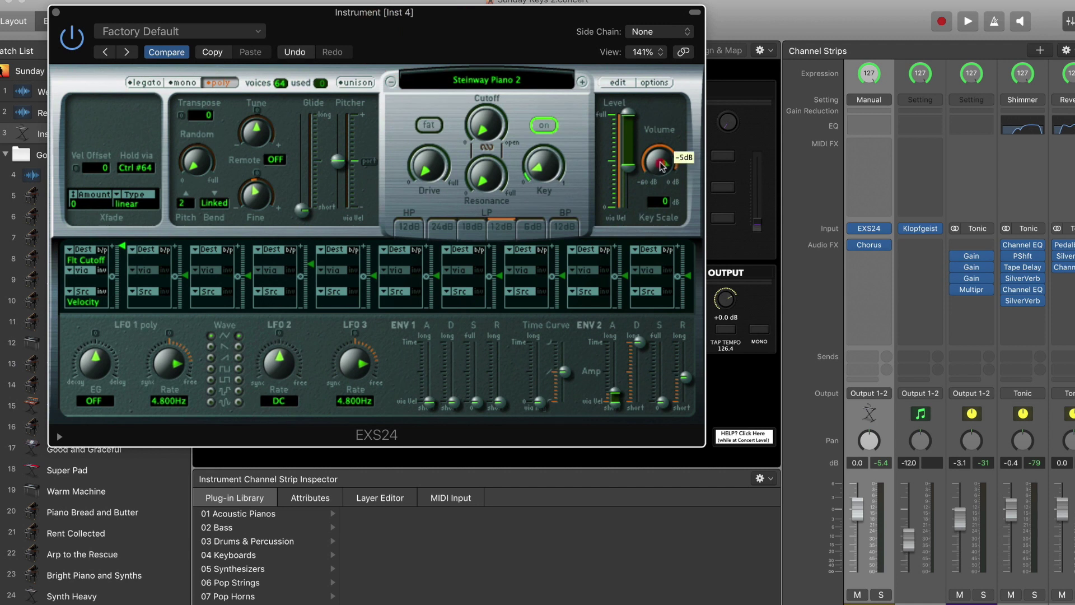
click(871, 245)
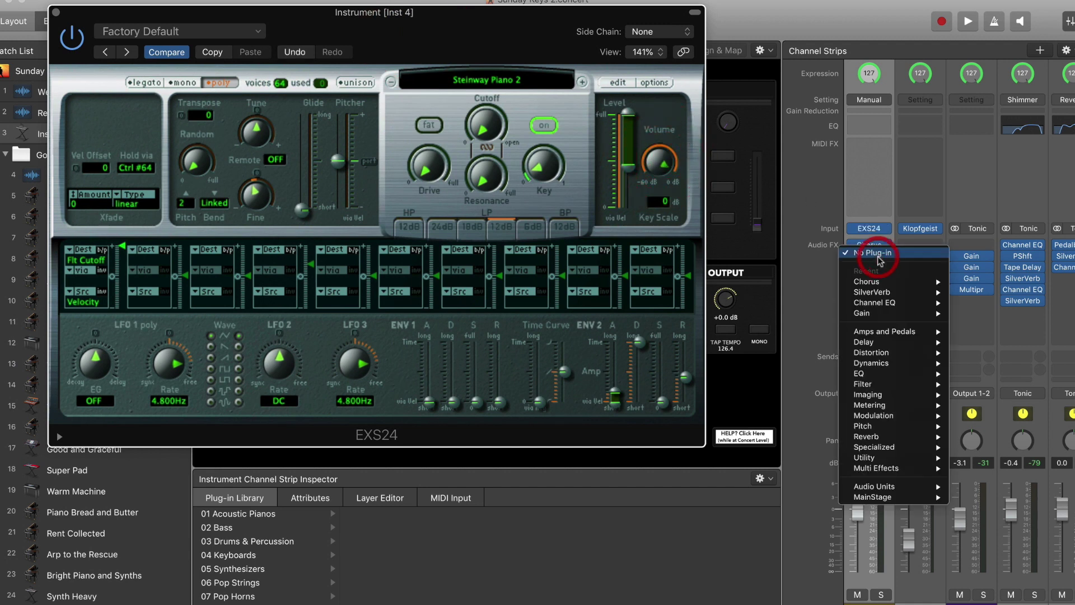
mouse_move(865, 457)
mouse_move(991, 472)
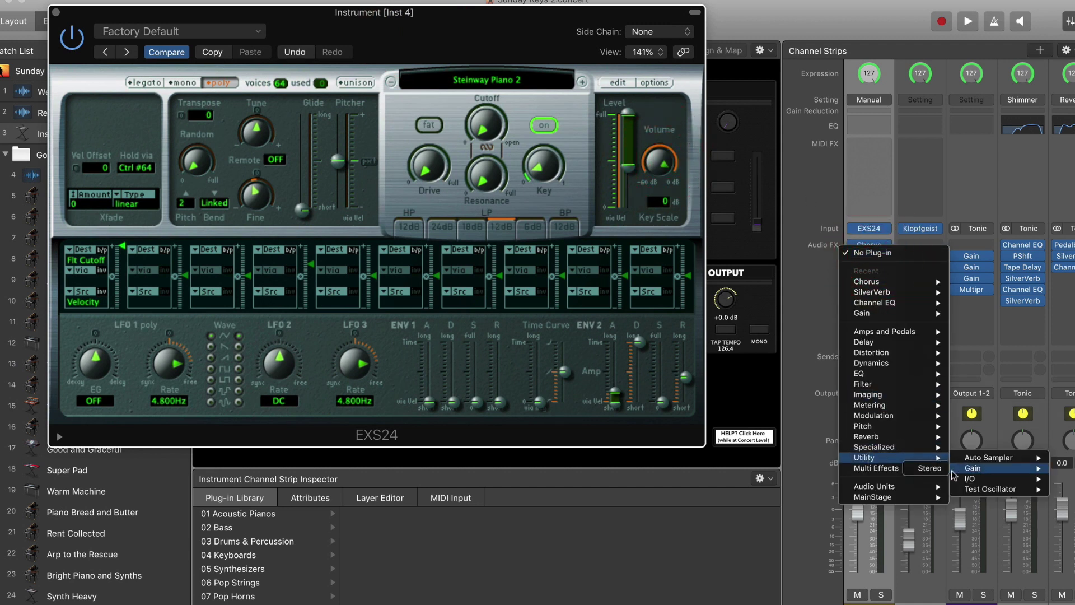
click(809, 163)
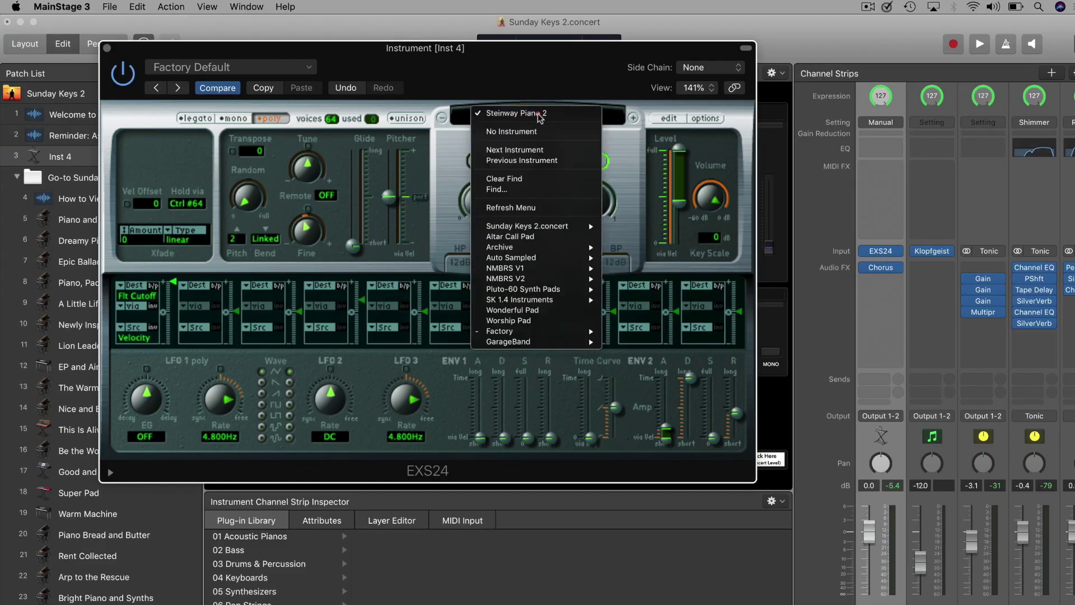
Load Factory > Synthesizers > Synth Pads > Basic Pad into the EXS24
mouse_move(543, 332)
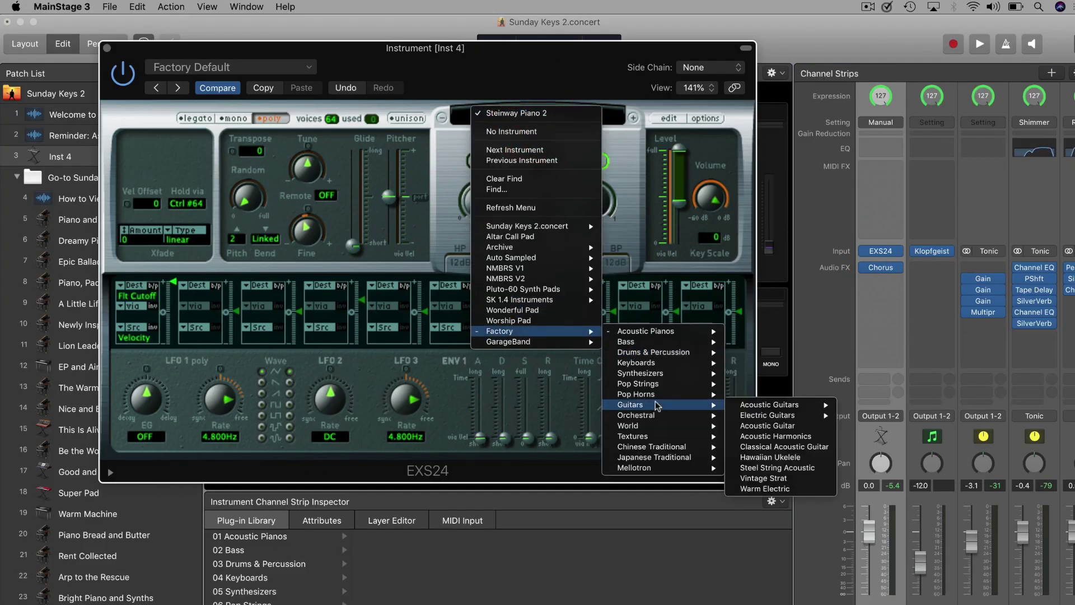
mouse_move(650, 383)
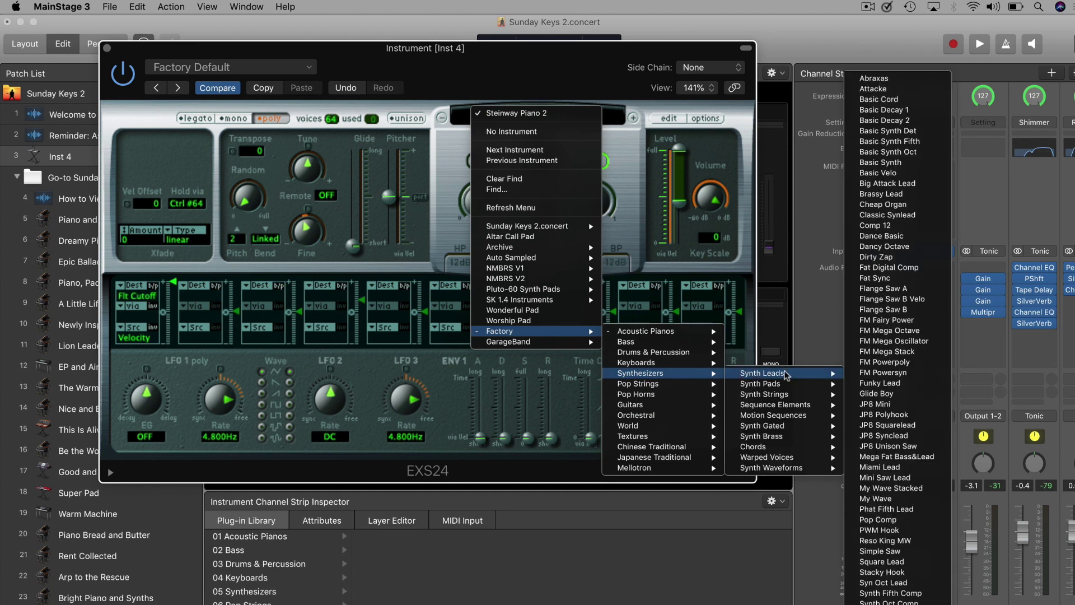
mouse_move(786, 386)
click(885, 32)
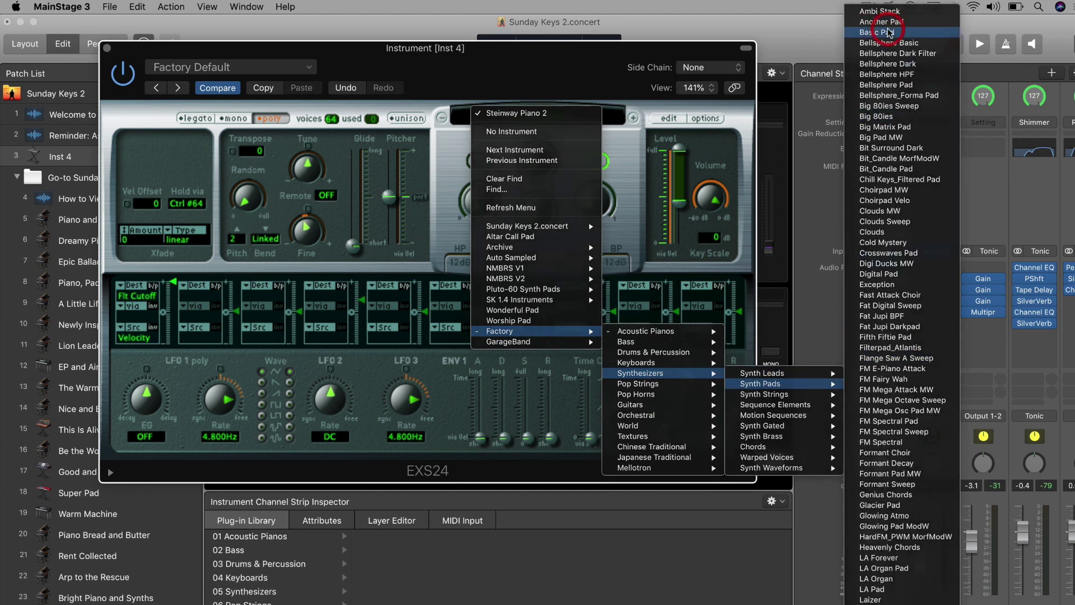
Move the EXS24 editor aside to uncover the strips and reopen the Chorus settings
drag(532, 60, 643, 29)
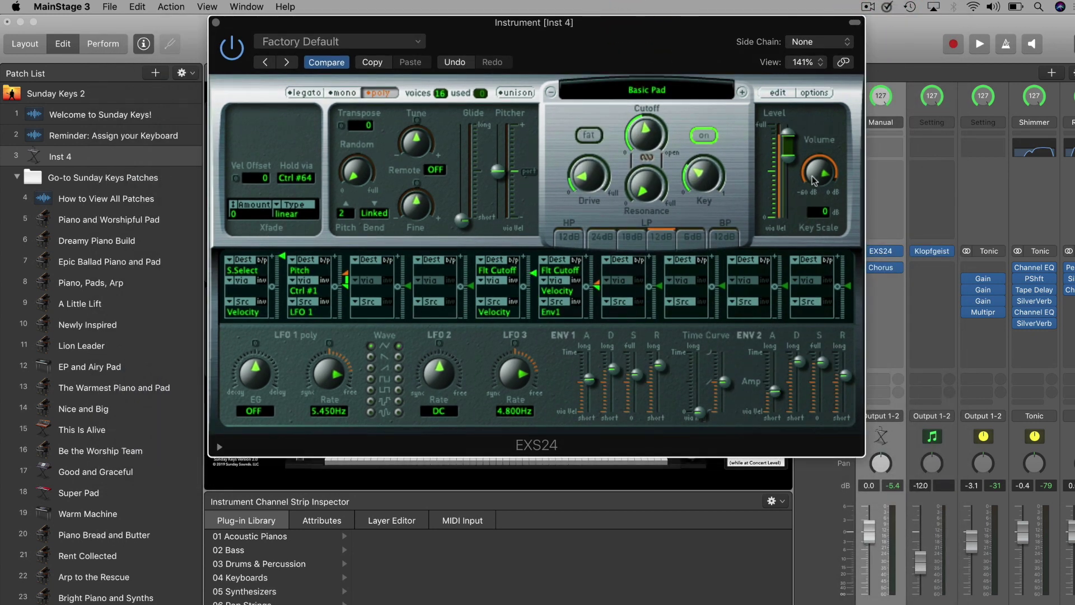
mouse_move(815, 191)
drag(738, 48, 628, 47)
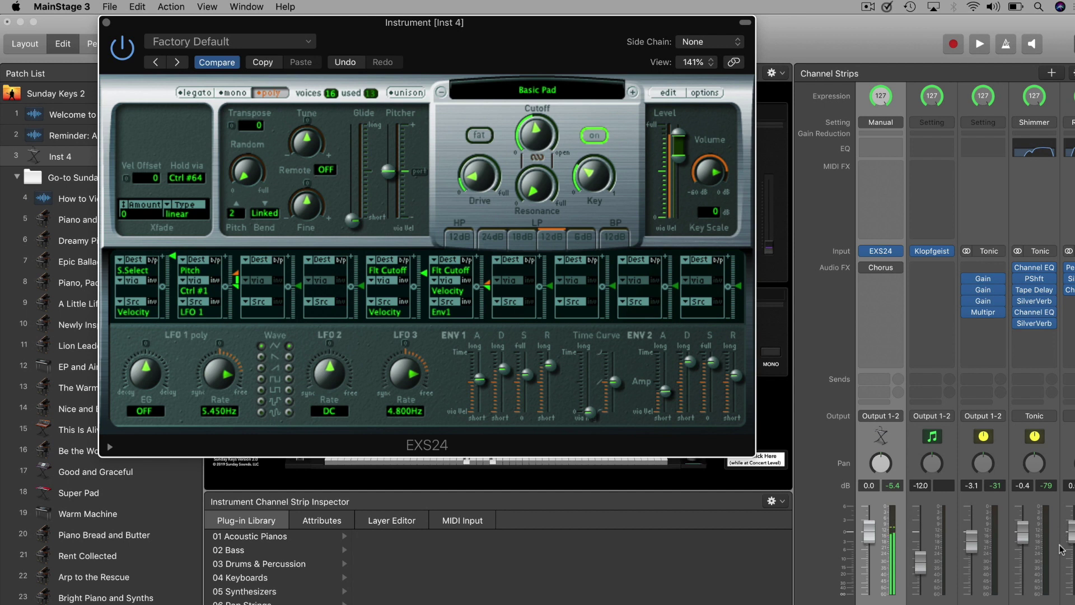
click(885, 267)
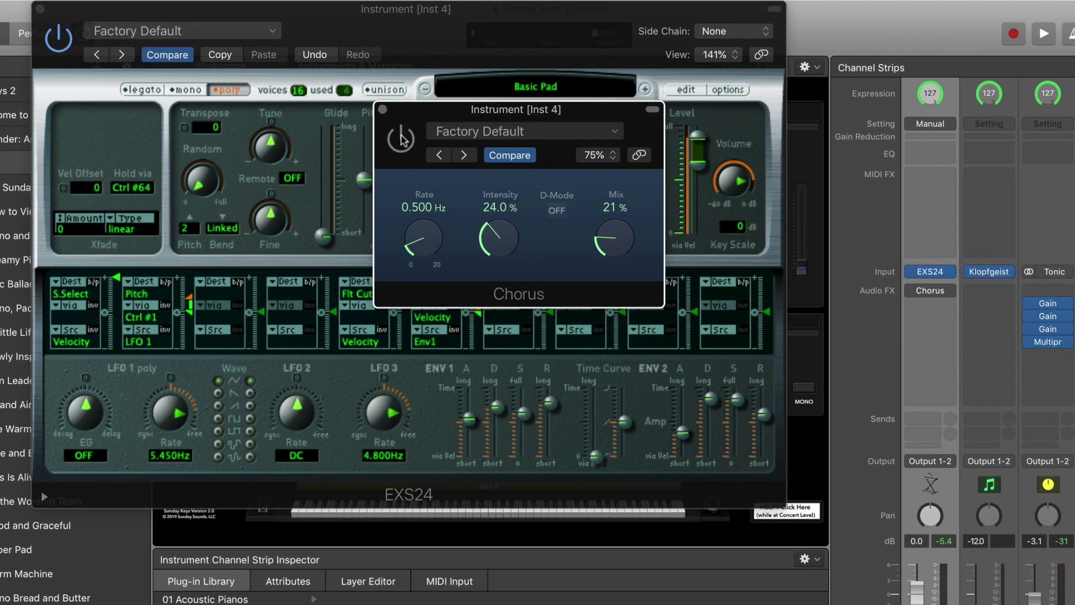
Enable the Chorus and dial in Rate 1.600 Hz, Intensity 42.0%, Mix 20%
click(400, 138)
drag(427, 247, 430, 213)
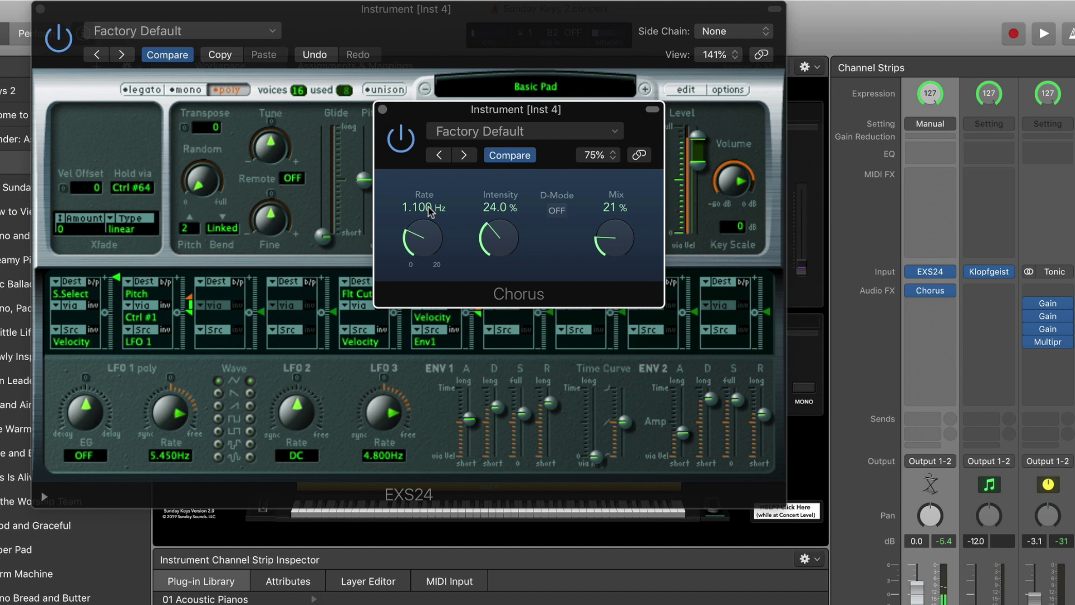
drag(620, 241, 625, 164)
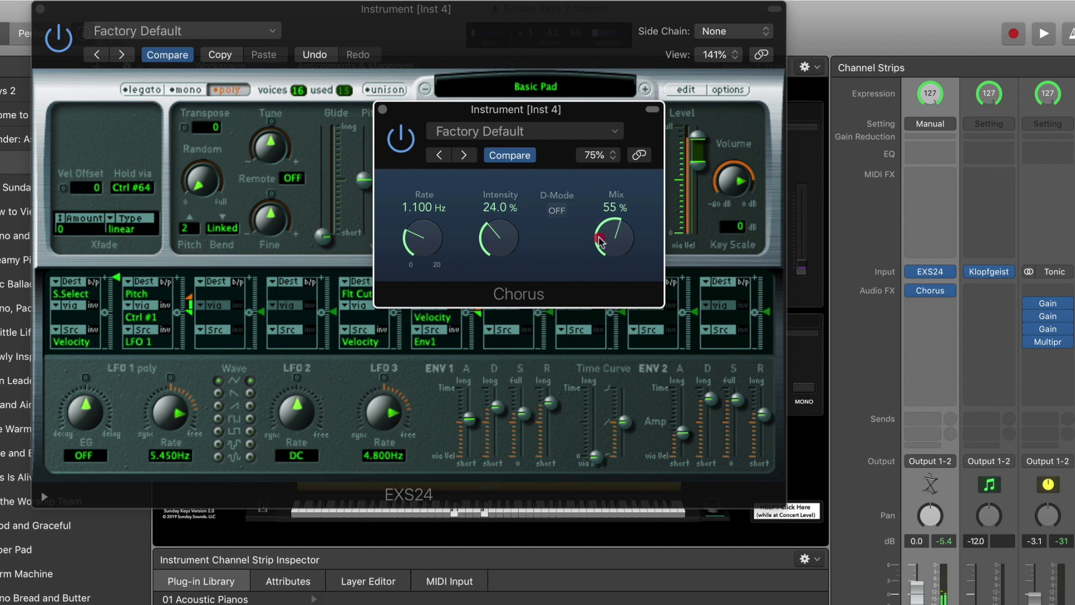
drag(599, 241, 582, 294)
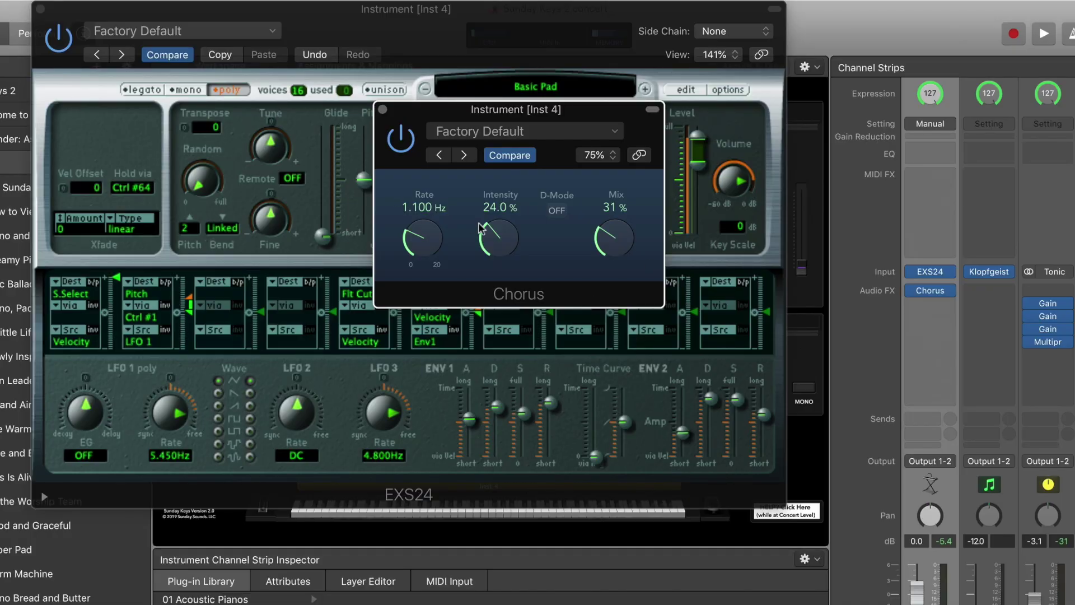
drag(501, 224, 501, 219)
drag(400, 252, 408, 219)
drag(605, 240, 614, 259)
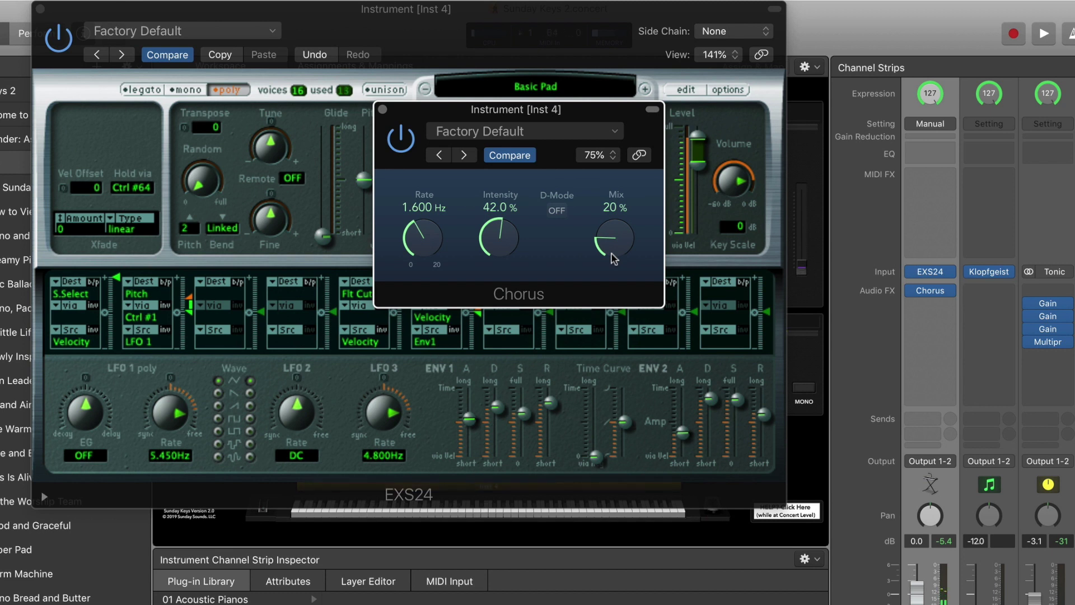
Bypass the Chorus briefly to hear the dry pad, then switch it back on
click(401, 140)
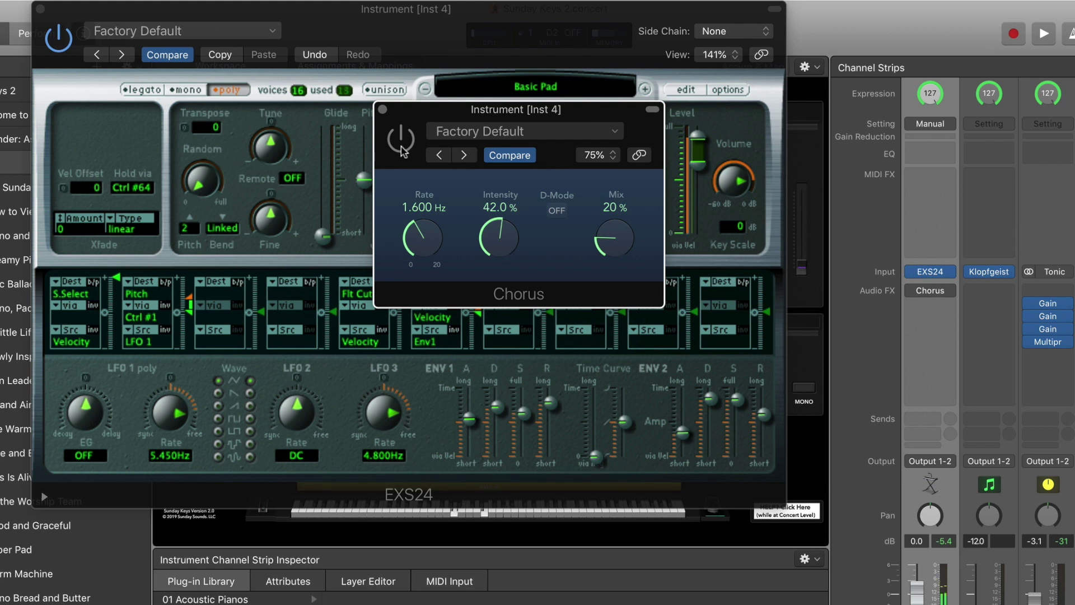
click(401, 140)
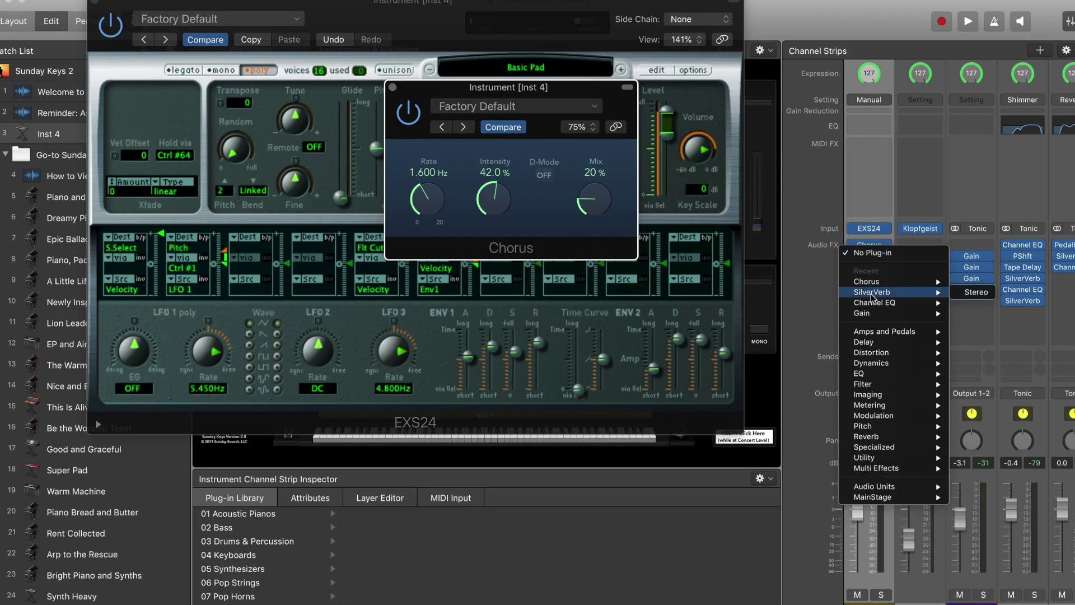
Insert a stereo SilverVerb after the Chorus on Inst 4 and close its settings
click(974, 293)
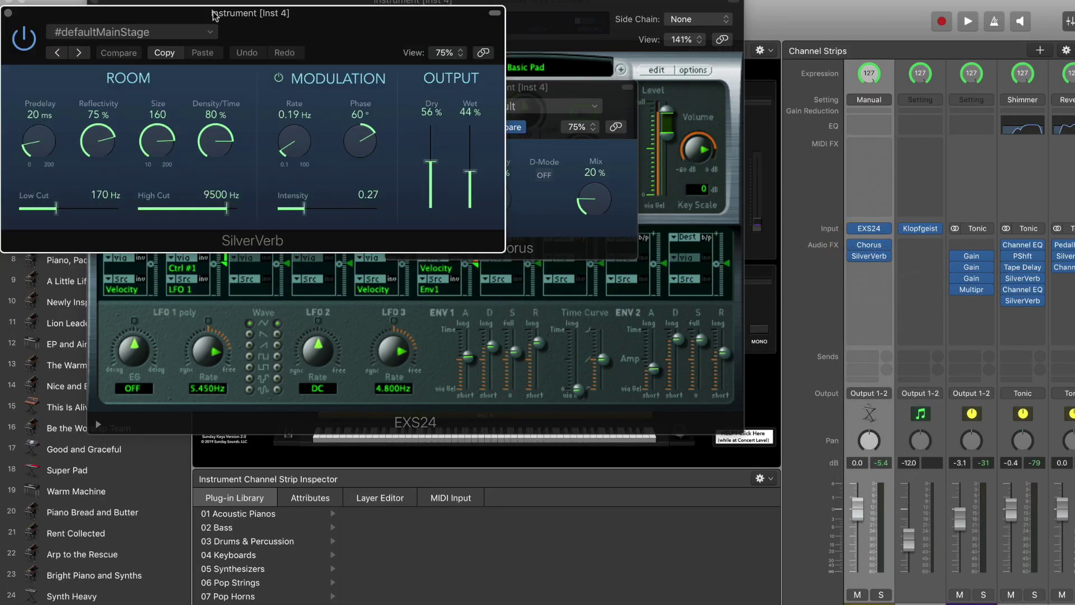
drag(215, 15, 697, 281)
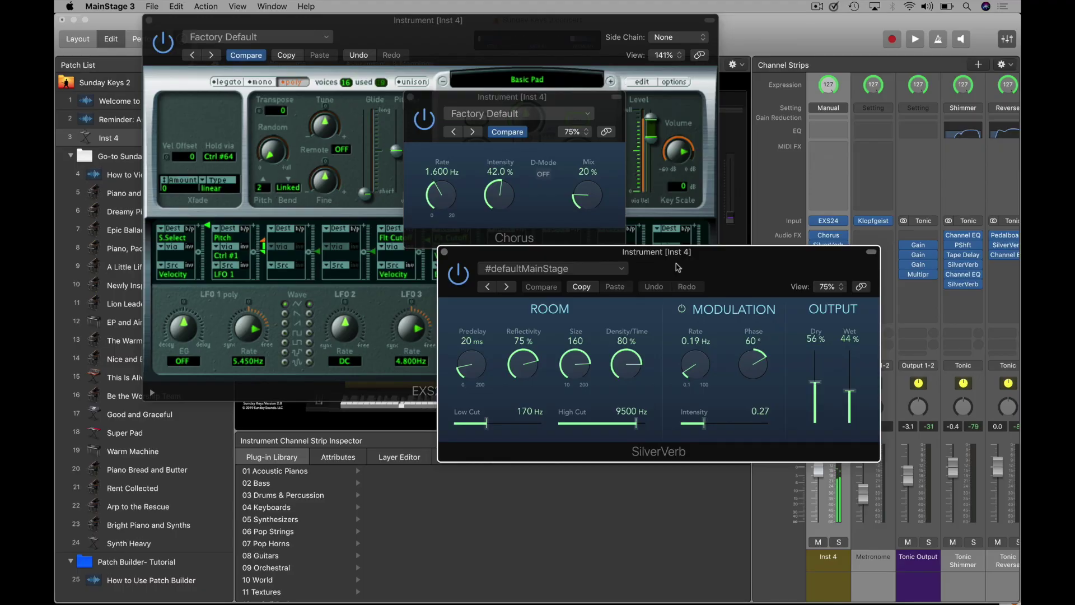
click(445, 253)
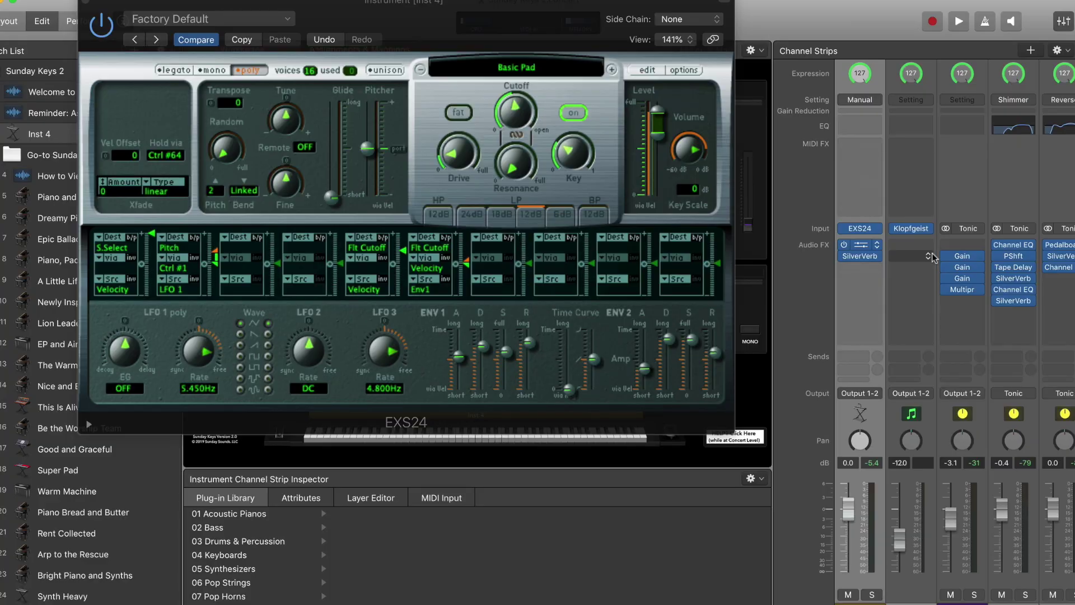
Replace the Chorus on Inst 4 with a stereo Ensemble effect
click(878, 246)
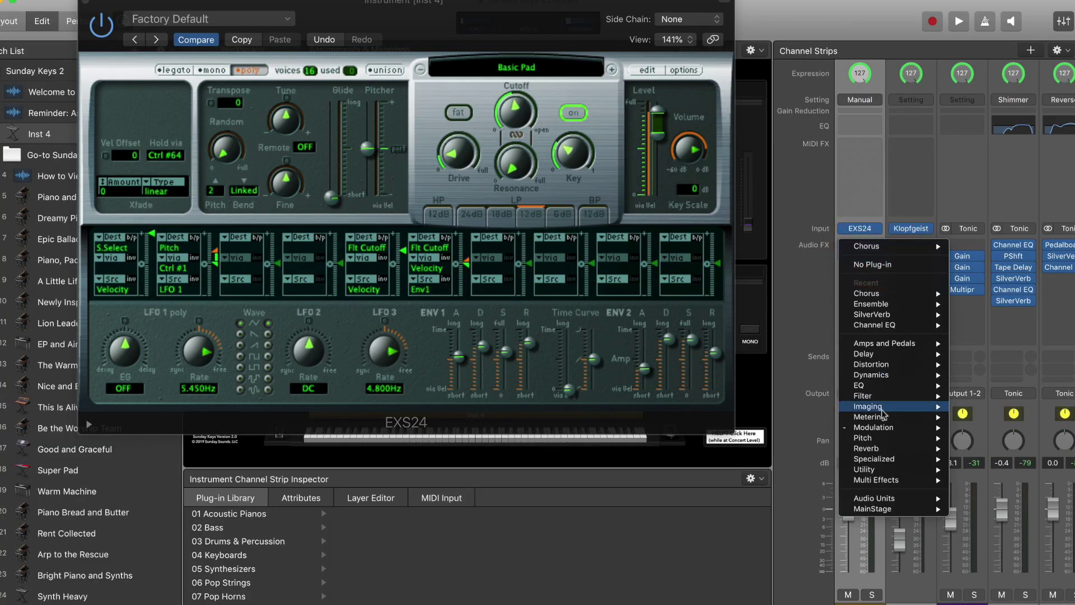
mouse_move(915, 432)
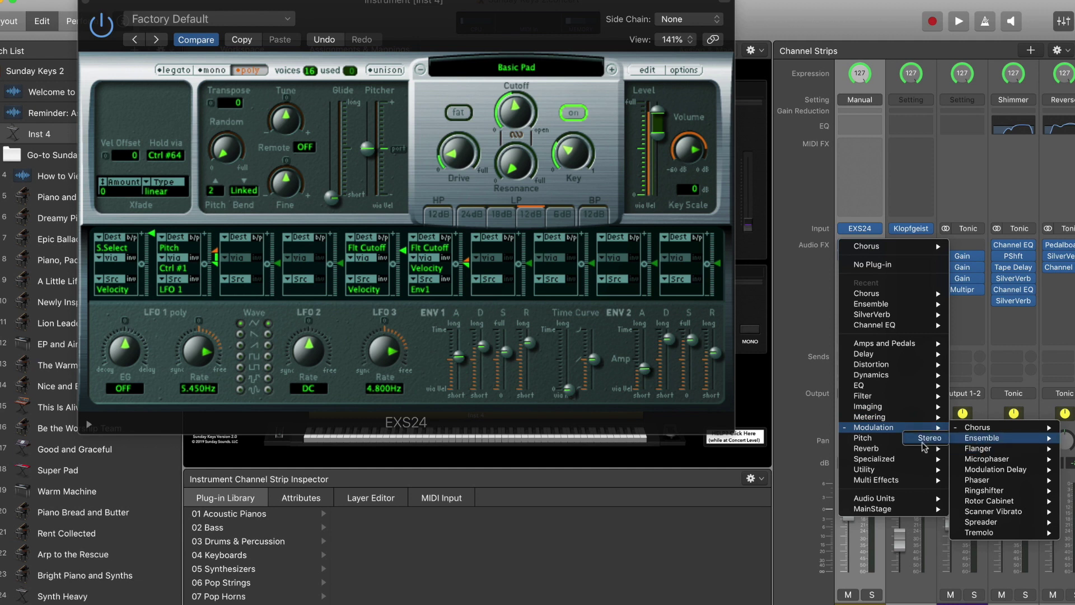
click(926, 443)
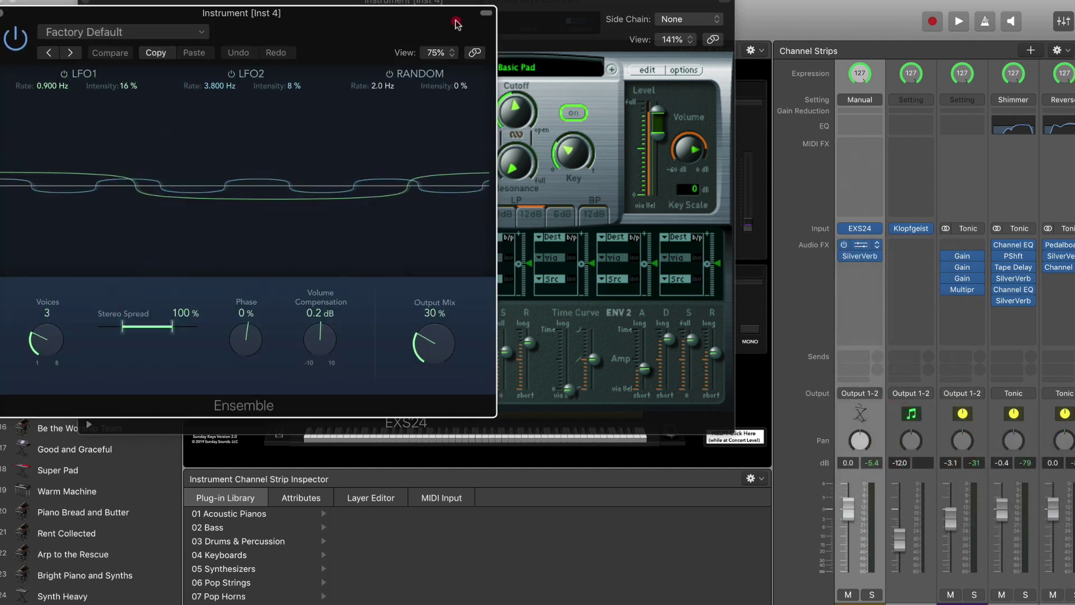
drag(398, 19, 736, 27)
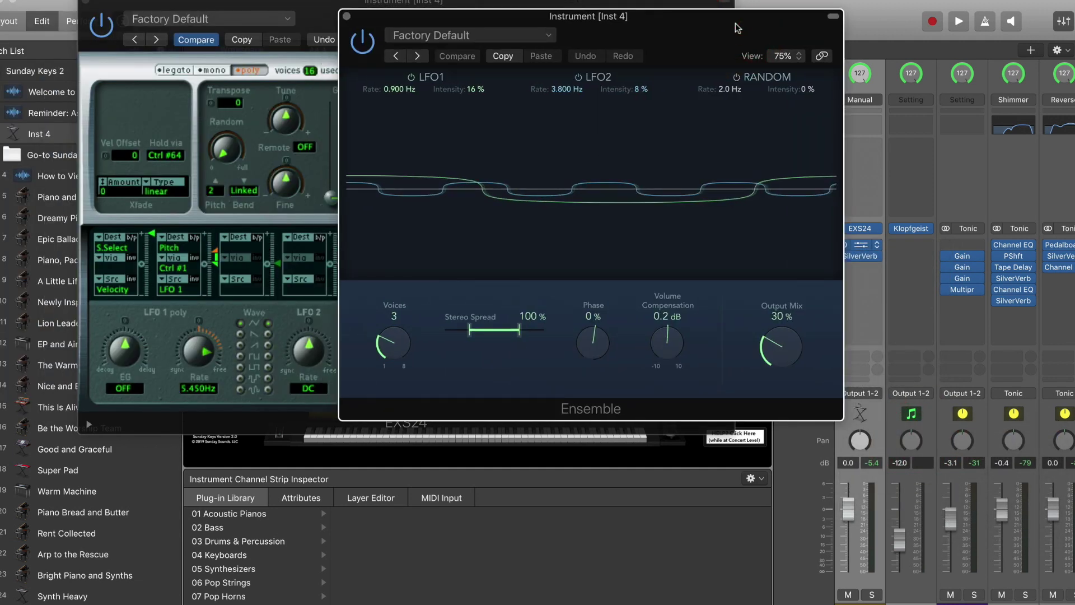
Leave the Ensemble preset as is and set LFO1 to 0.166 Hz at 32% intensity
click(533, 36)
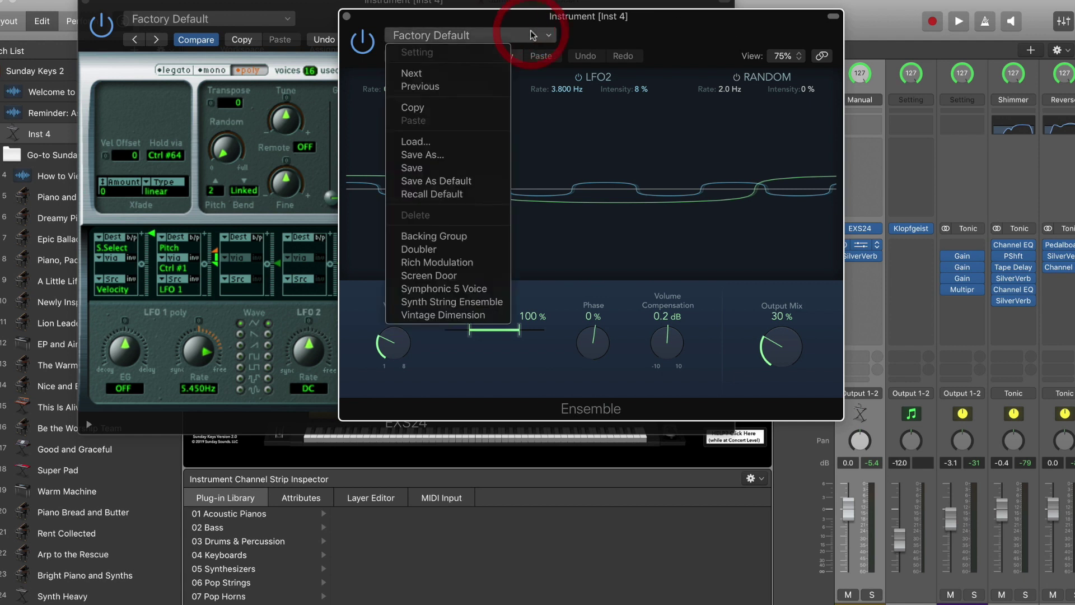
click(595, 255)
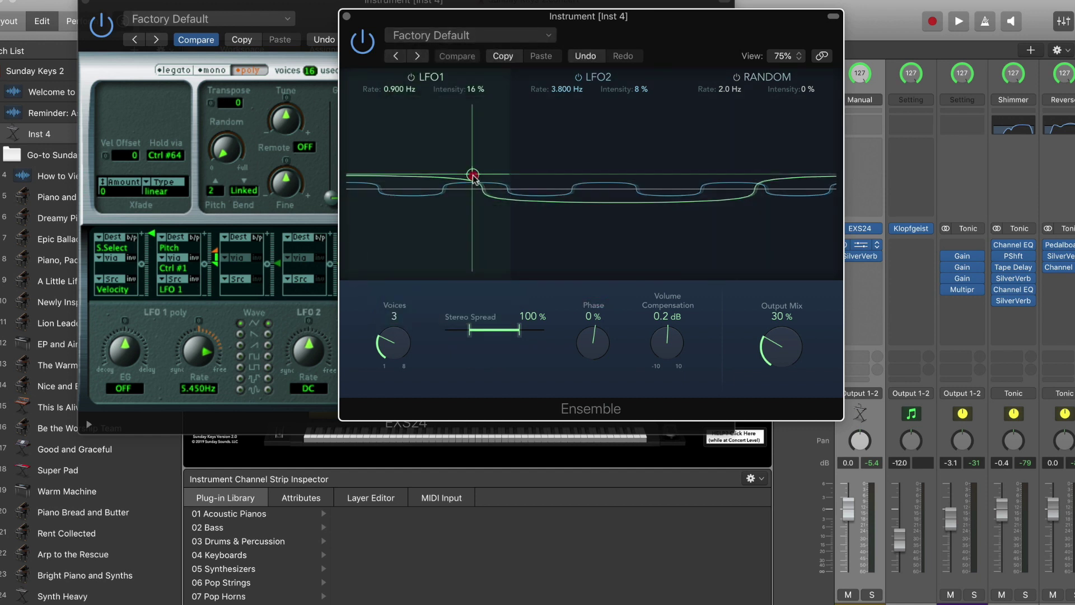
drag(473, 177, 503, 164)
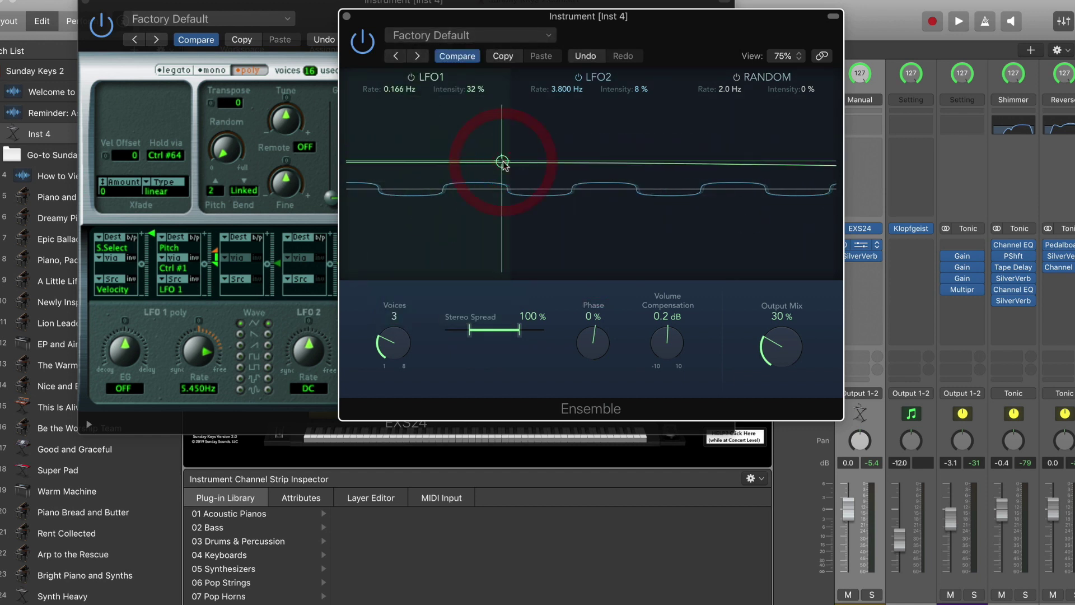